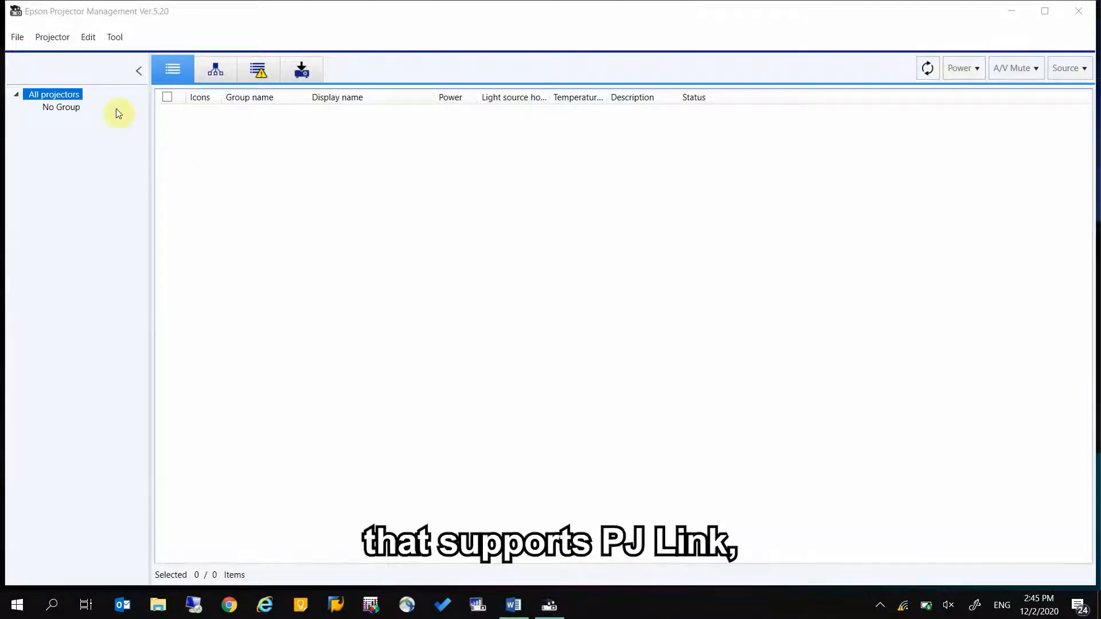
Search the network and register the discovered EB-L1505U projector.
click(60, 40)
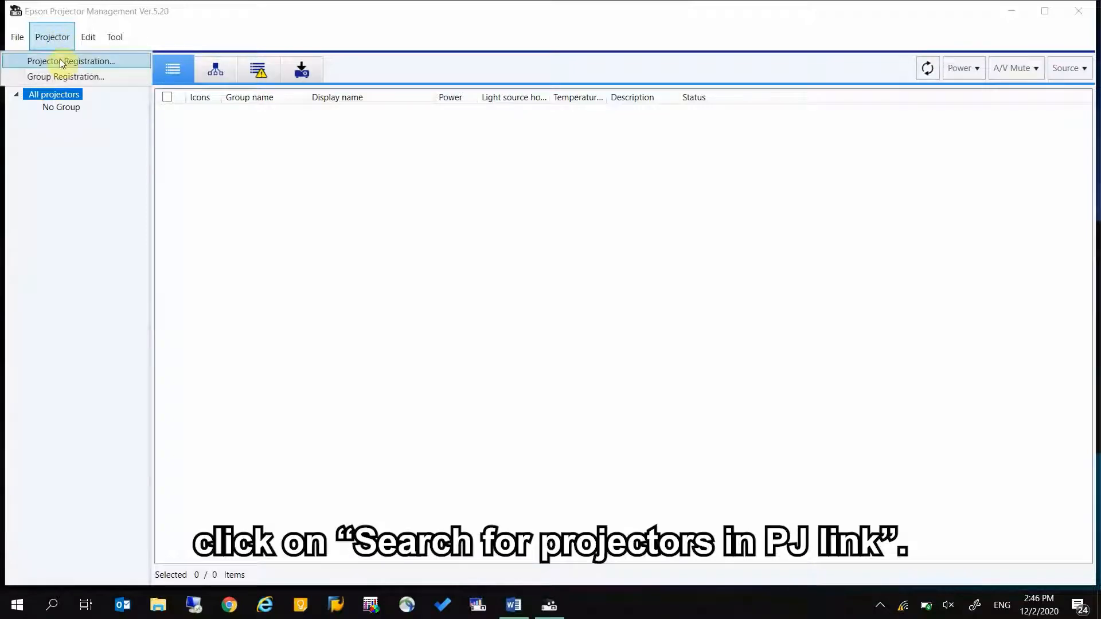
click(60, 60)
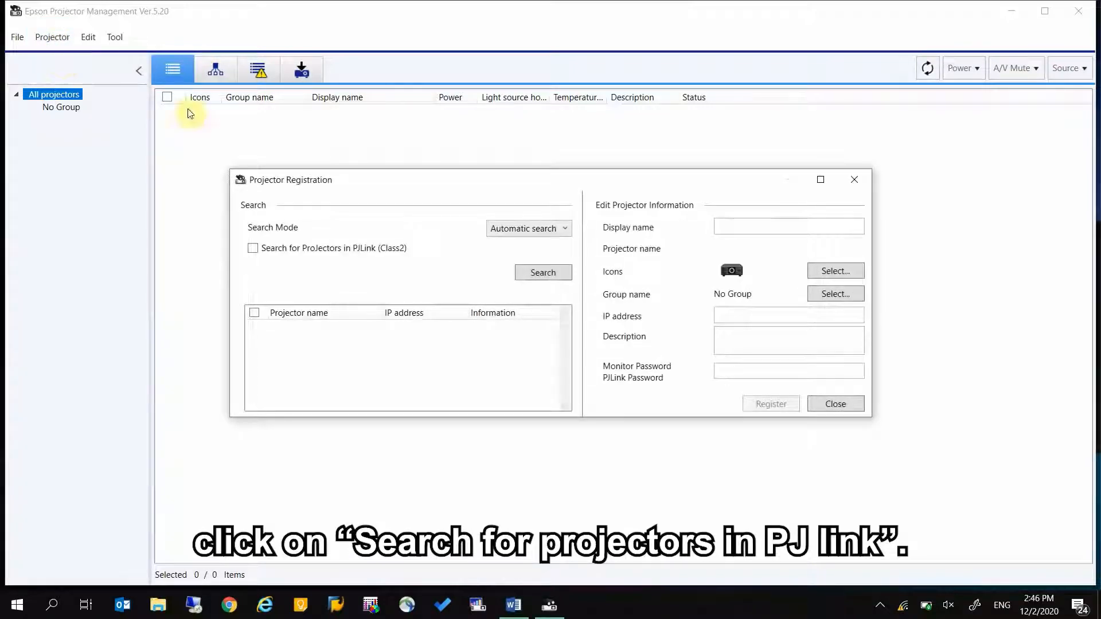
click(542, 273)
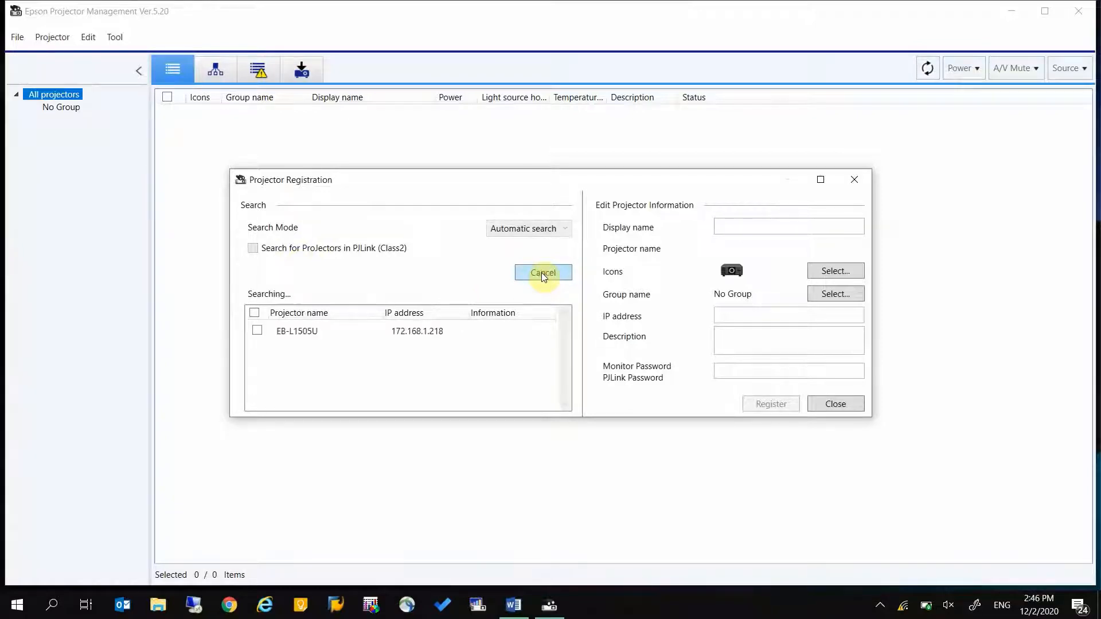
click(256, 313)
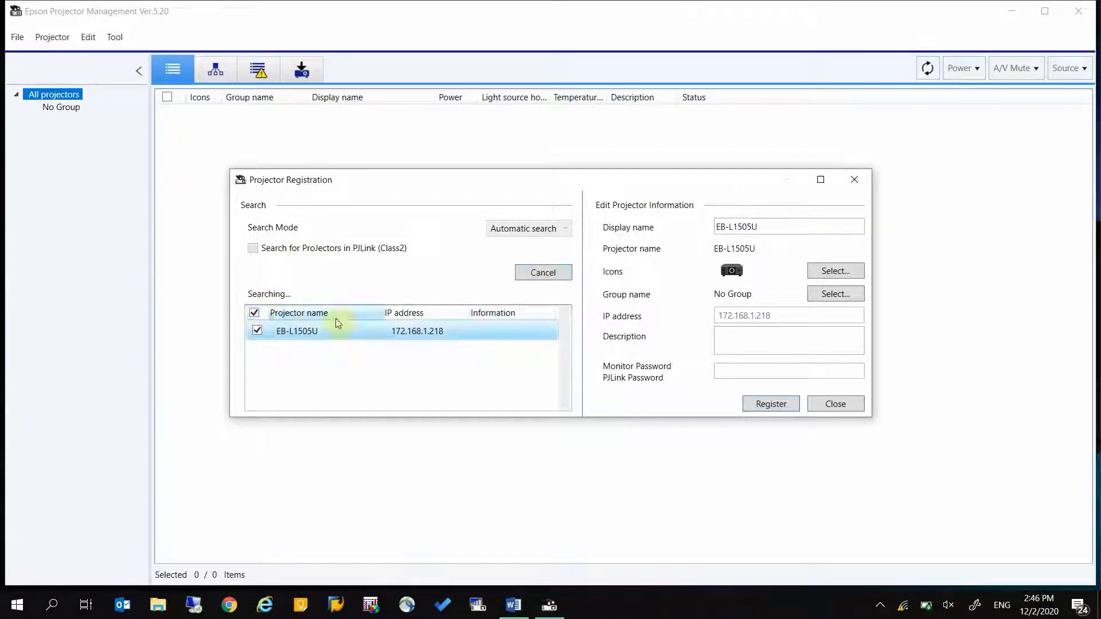
click(761, 407)
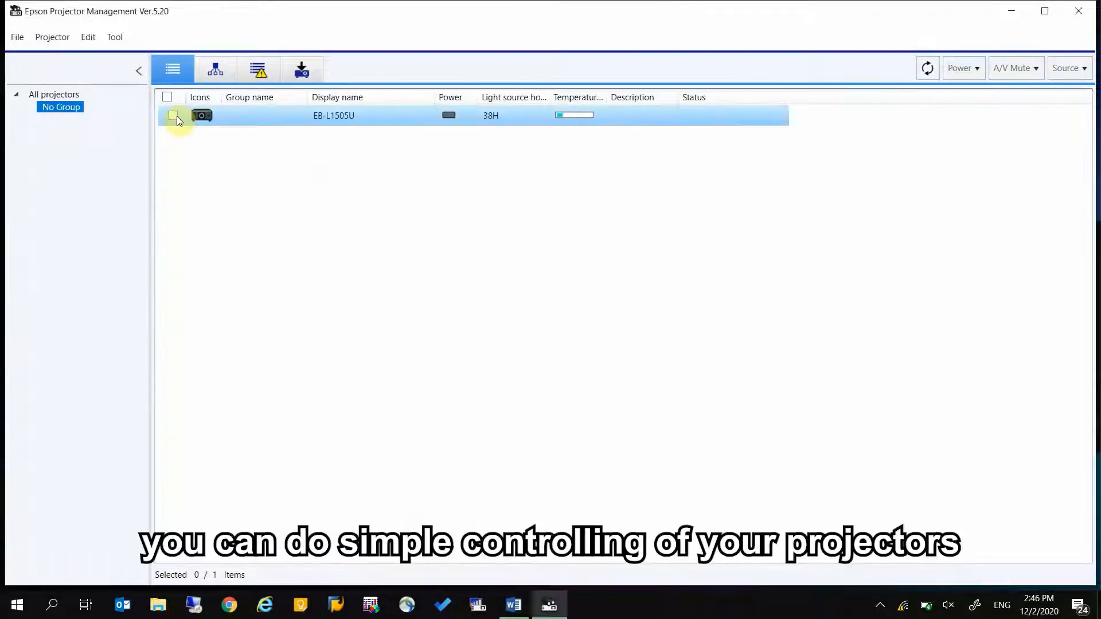
Power on the EB-L1505U and switch its input source to Computer1.
click(965, 67)
click(956, 86)
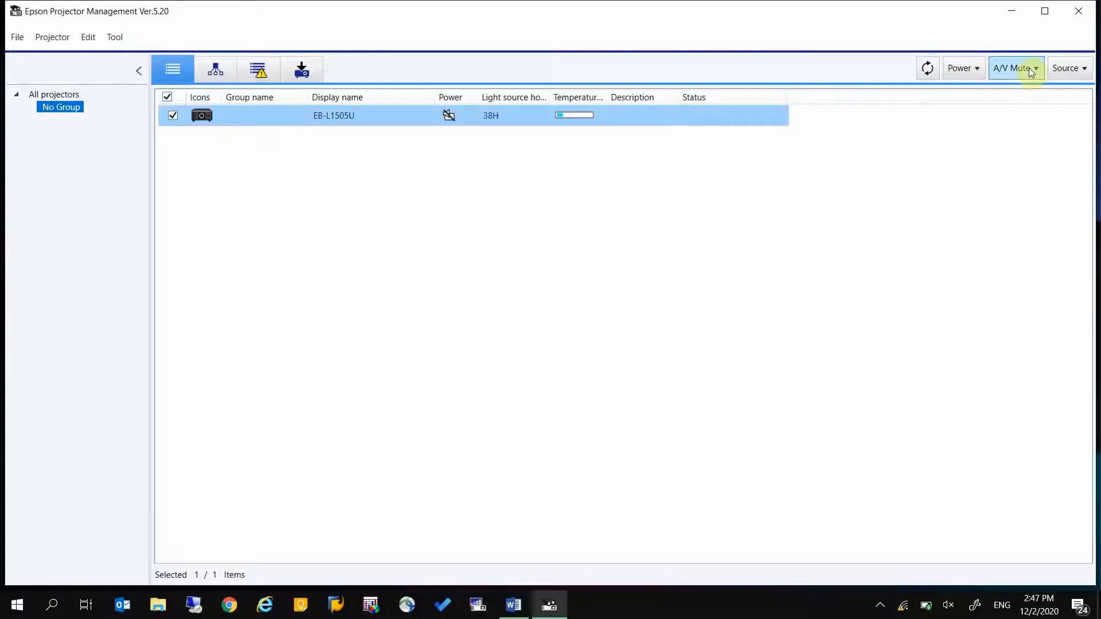
click(1029, 67)
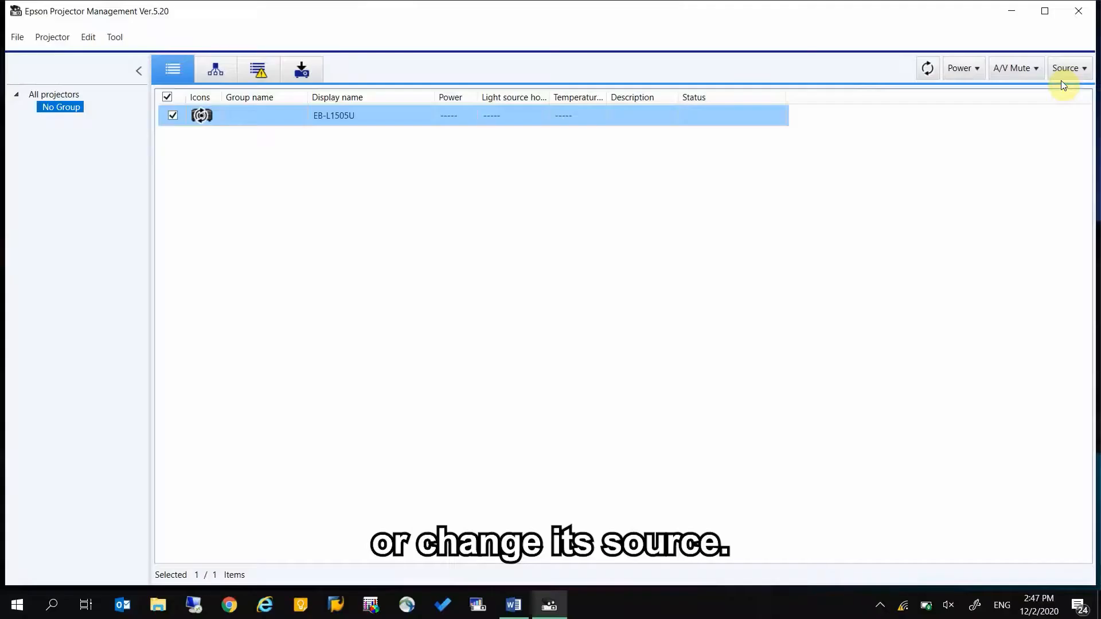
click(1065, 73)
mouse_move(1065, 106)
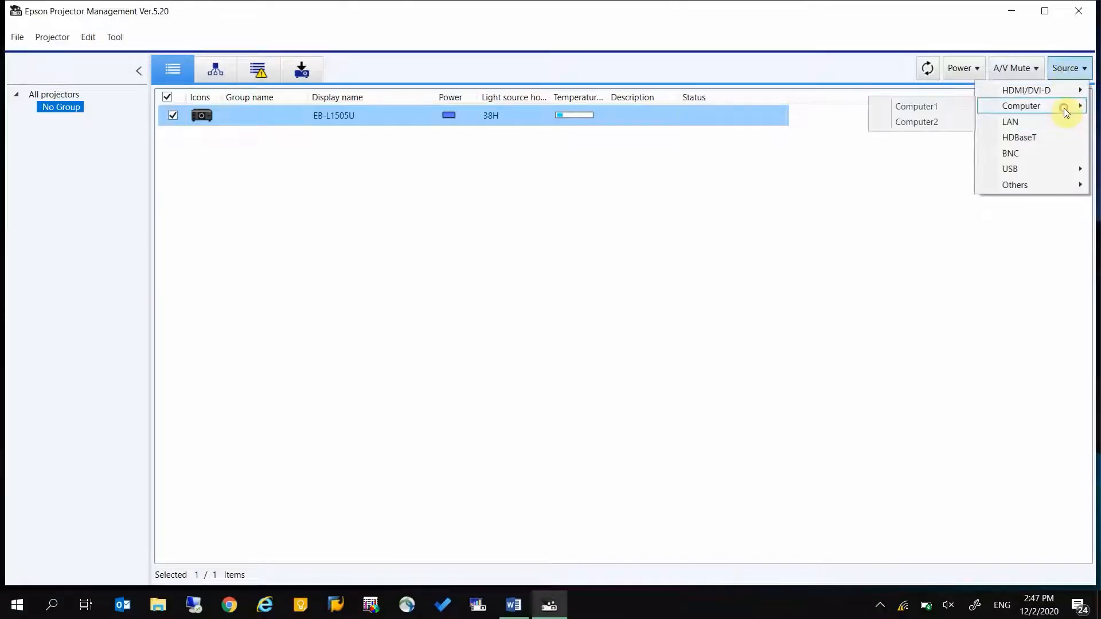
click(938, 106)
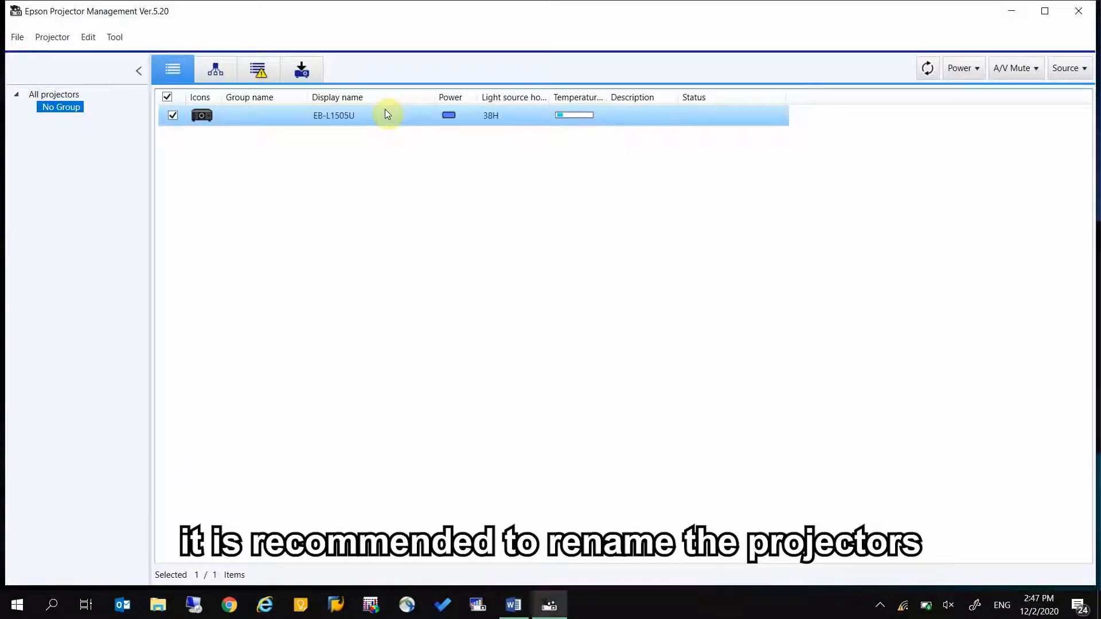
Open the EB-L1505U properties and change the display name's last letter to a capital U.
right_click(385, 113)
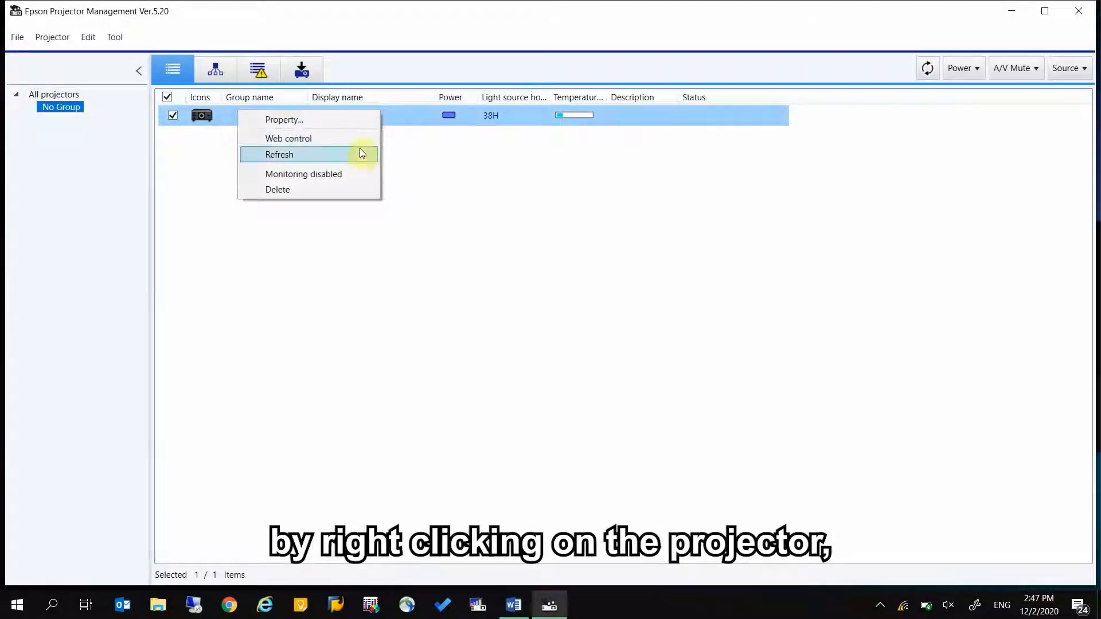
click(367, 121)
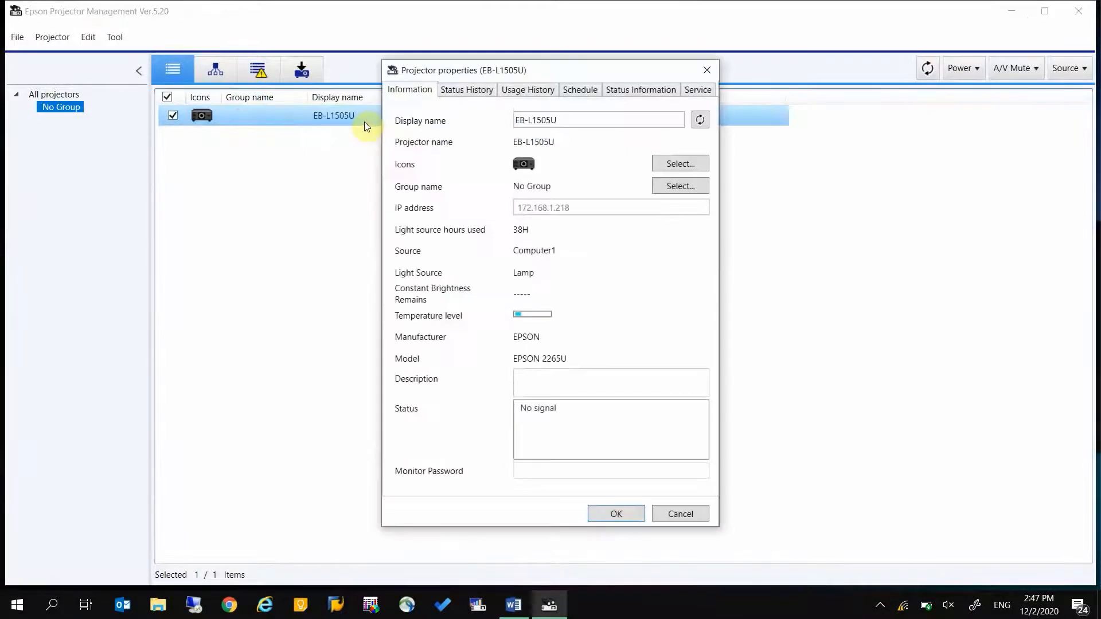
click(576, 117)
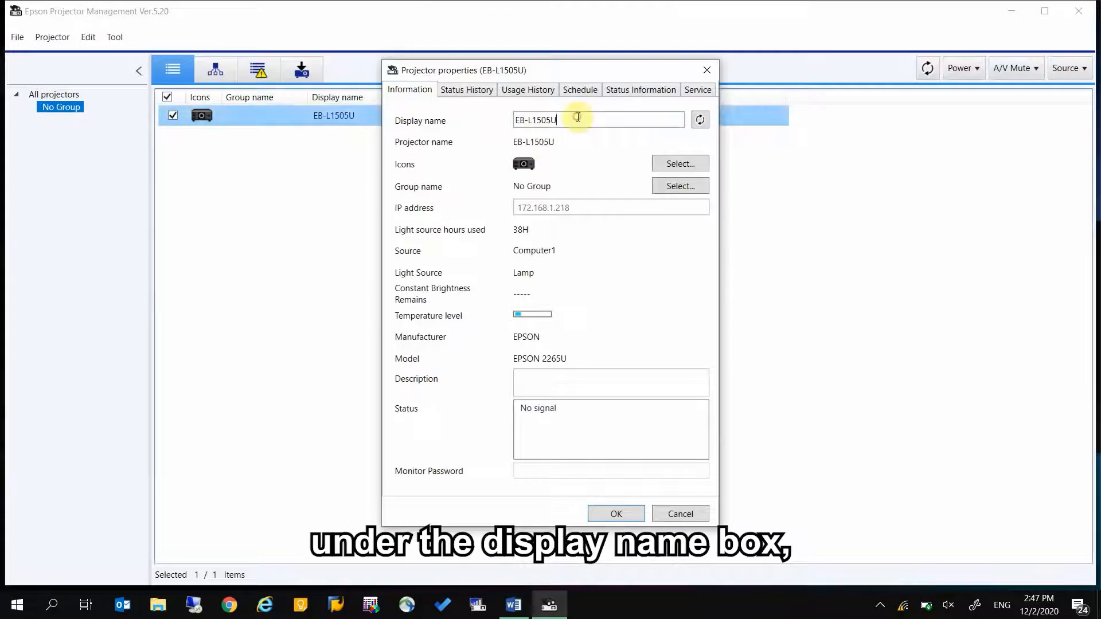
key(BackSpace)
text(u)
key(Caps_Lock)
text(U)
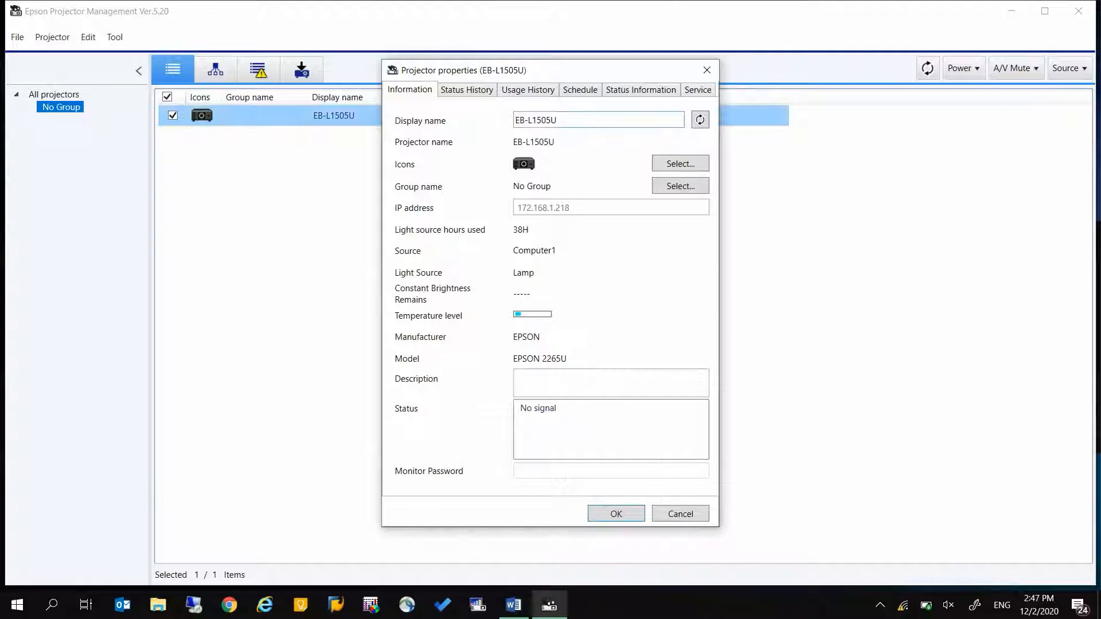
Give the projector the desktop-style projector icon and apply the properties.
click(695, 166)
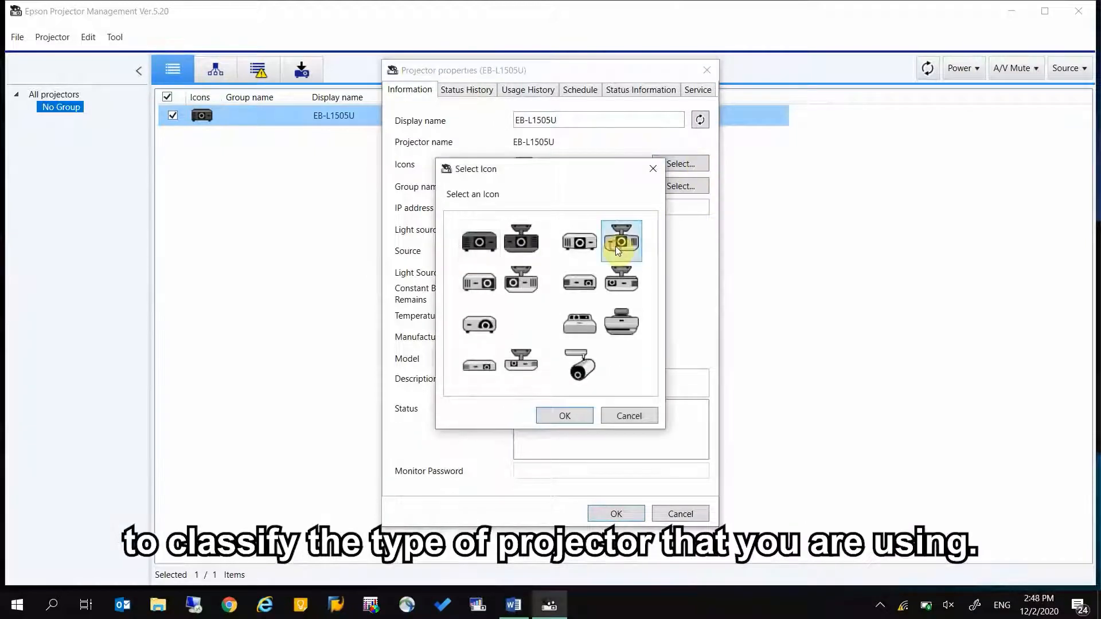
click(484, 281)
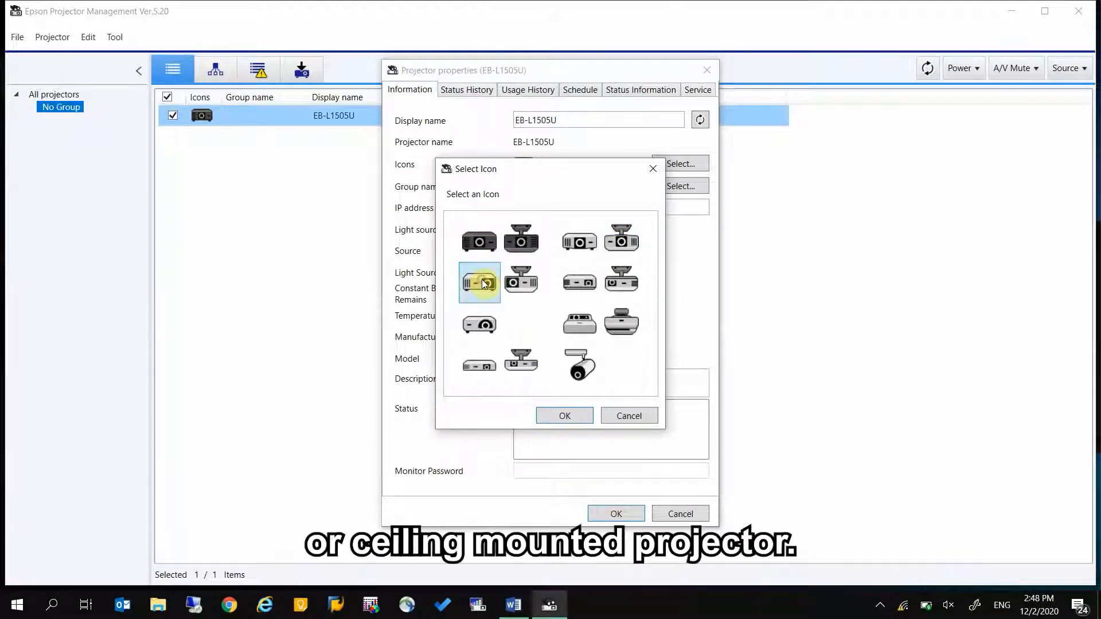
click(553, 418)
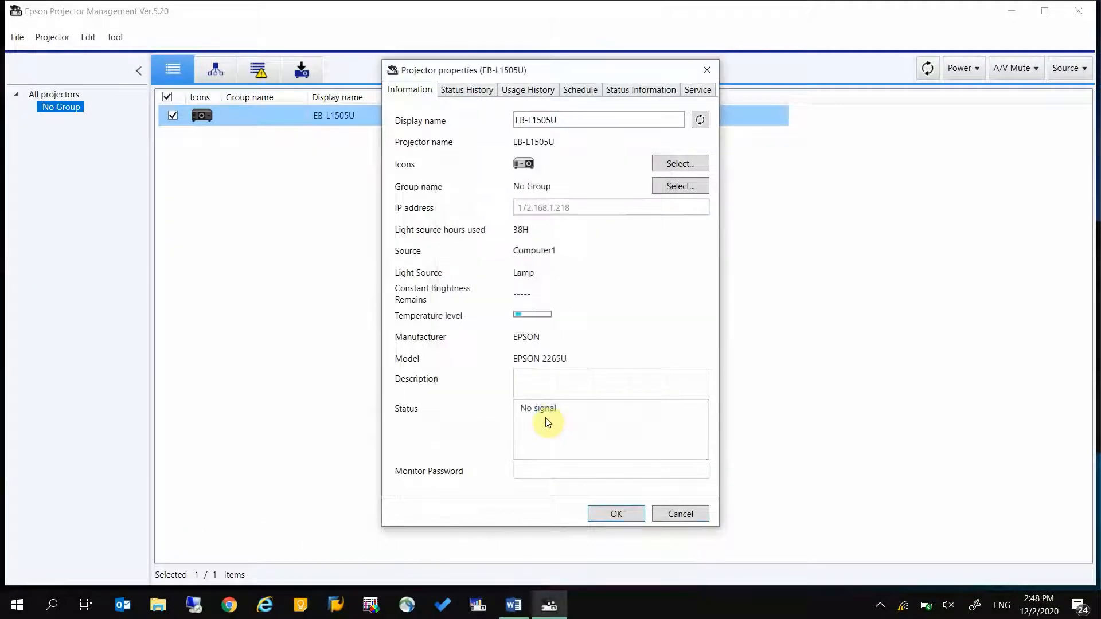
click(617, 514)
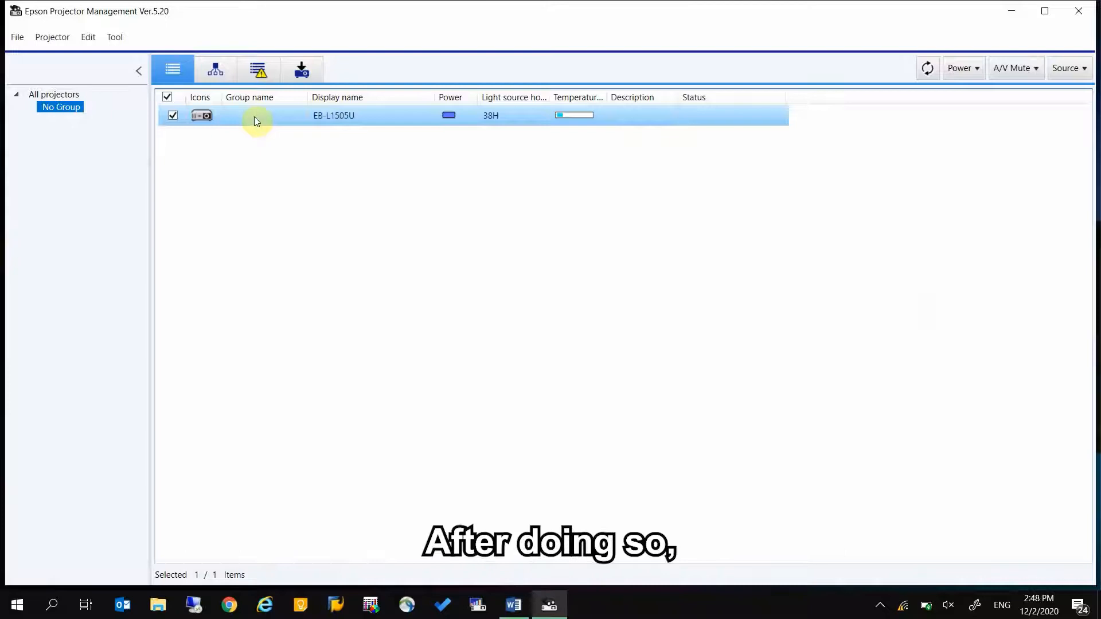
Create a group named OFFICE A with a building icon and assign the EB-L1505U to it.
right_click(543, 122)
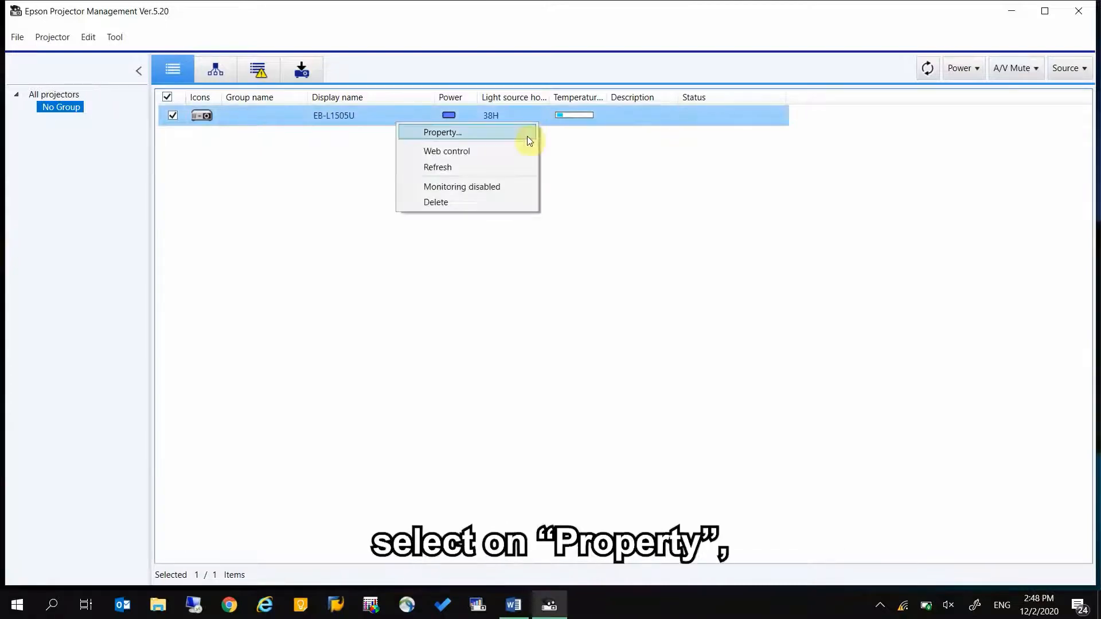
click(526, 135)
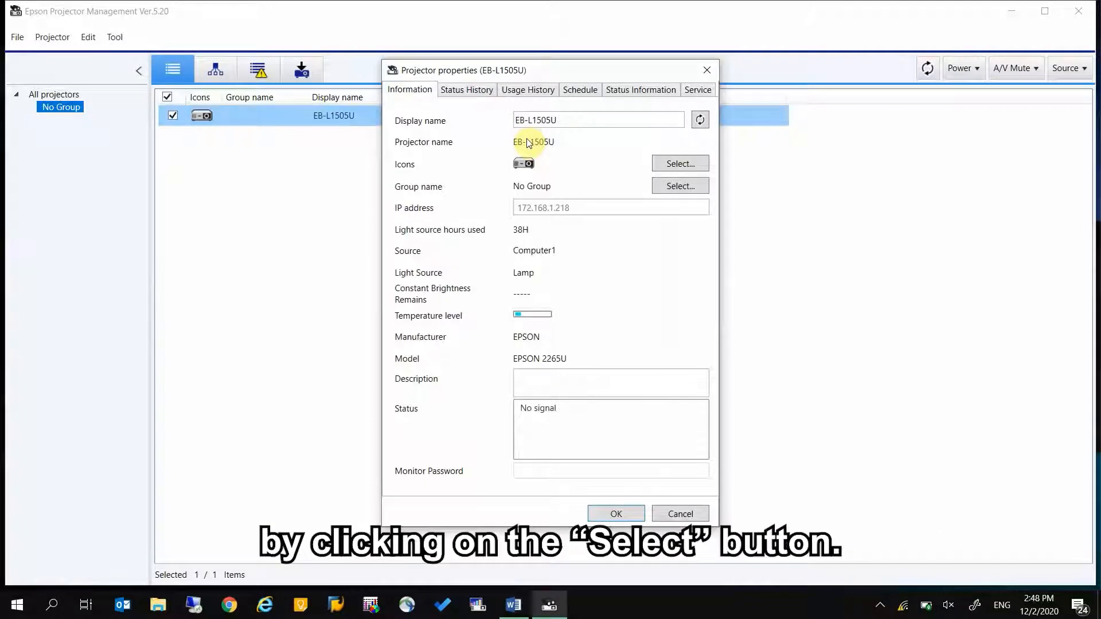
click(677, 186)
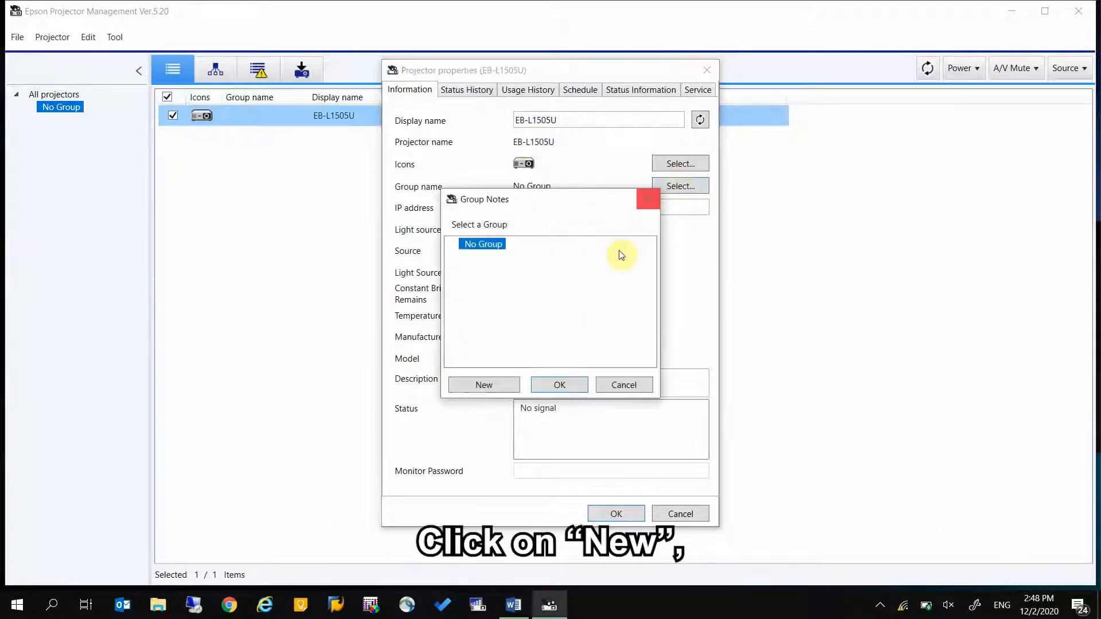
click(503, 387)
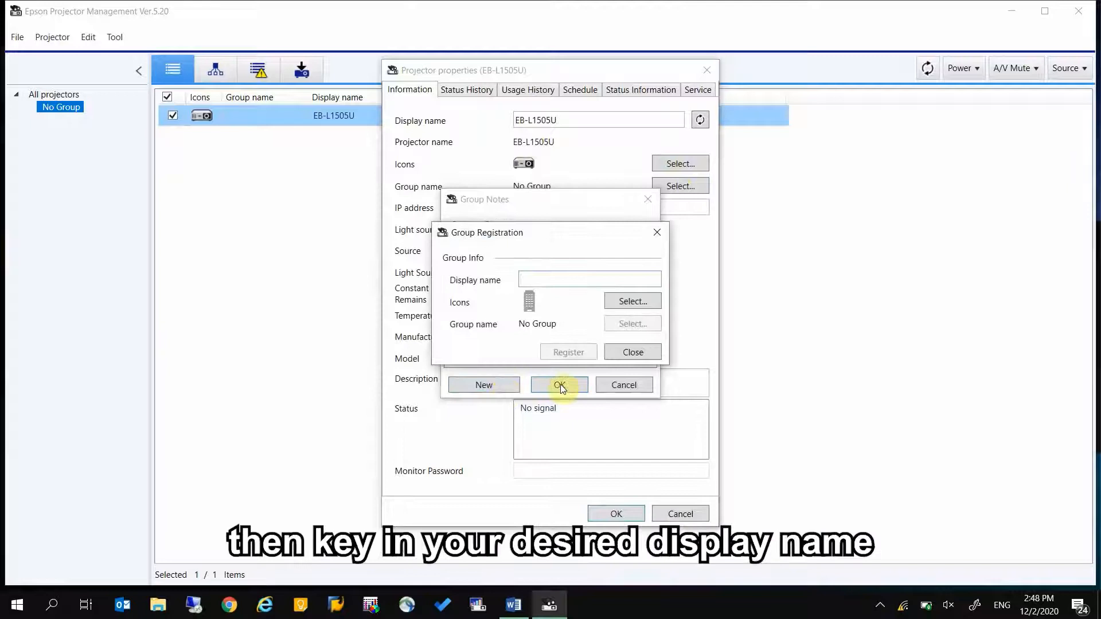
text(OFFICE A)
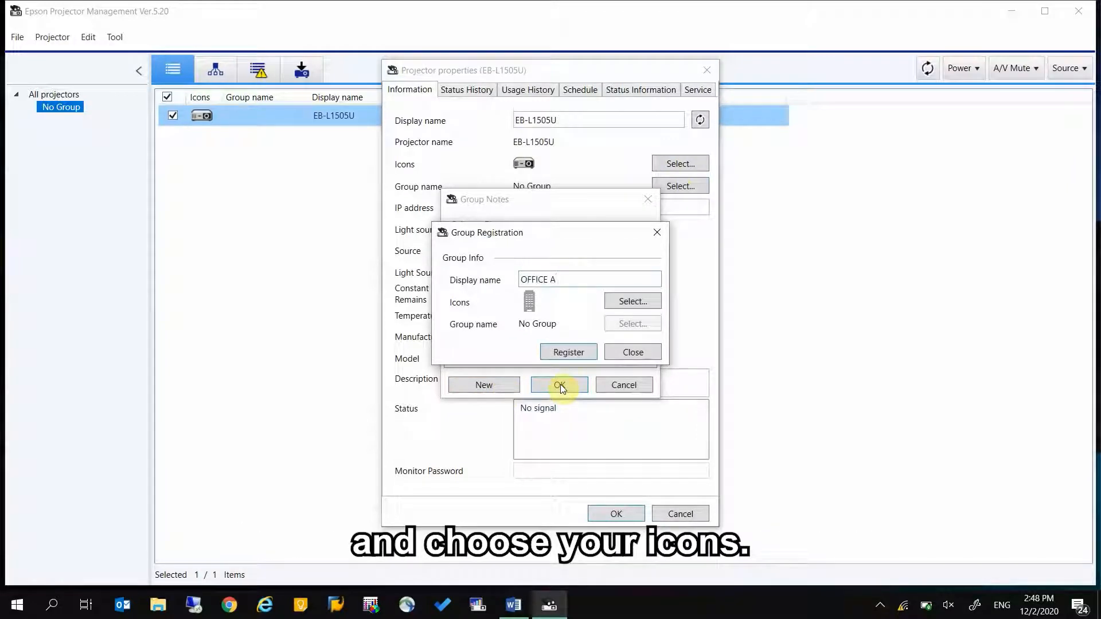
click(635, 304)
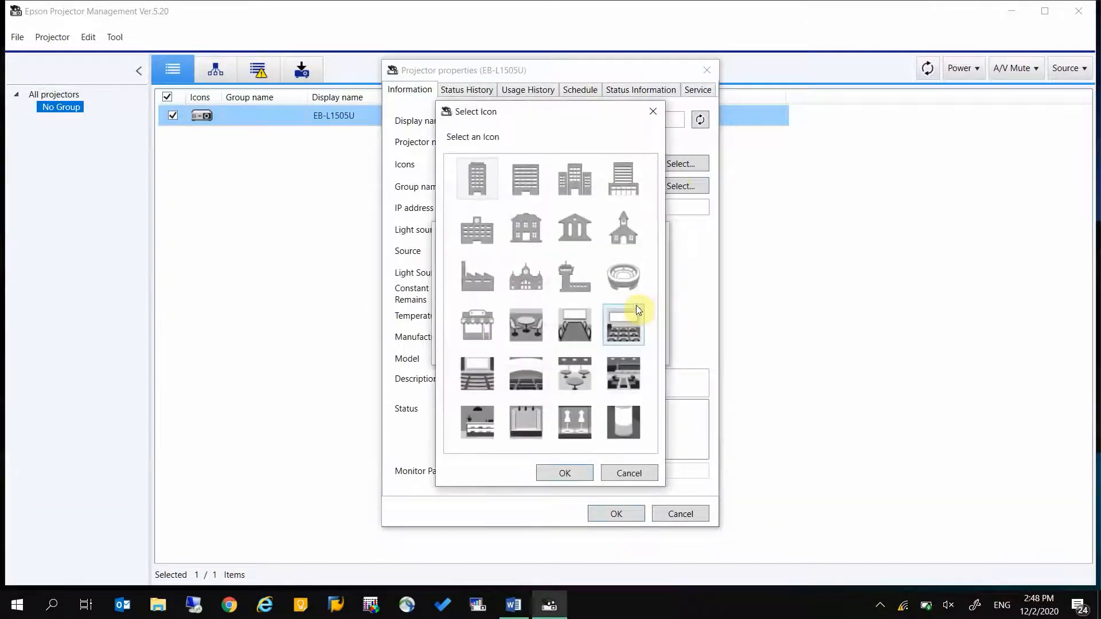
click(591, 198)
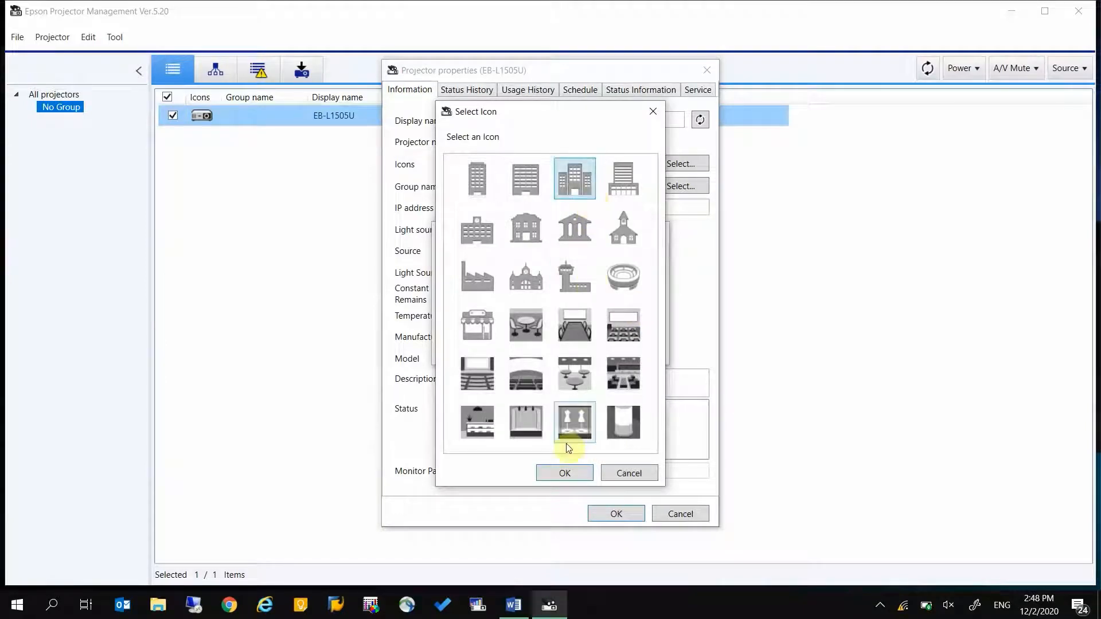
click(557, 472)
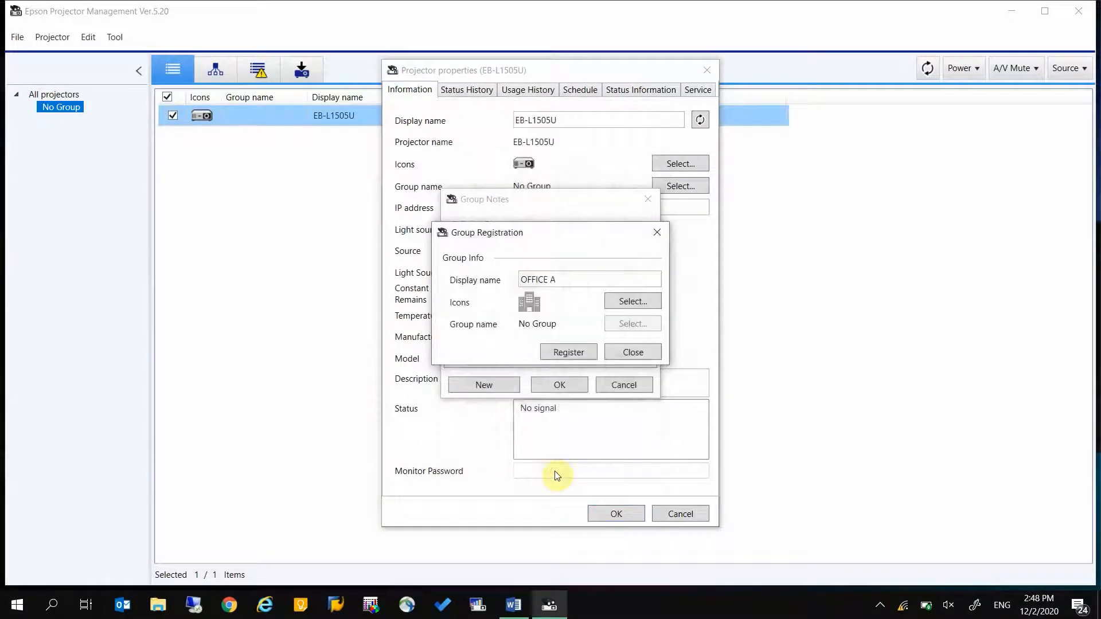
click(587, 352)
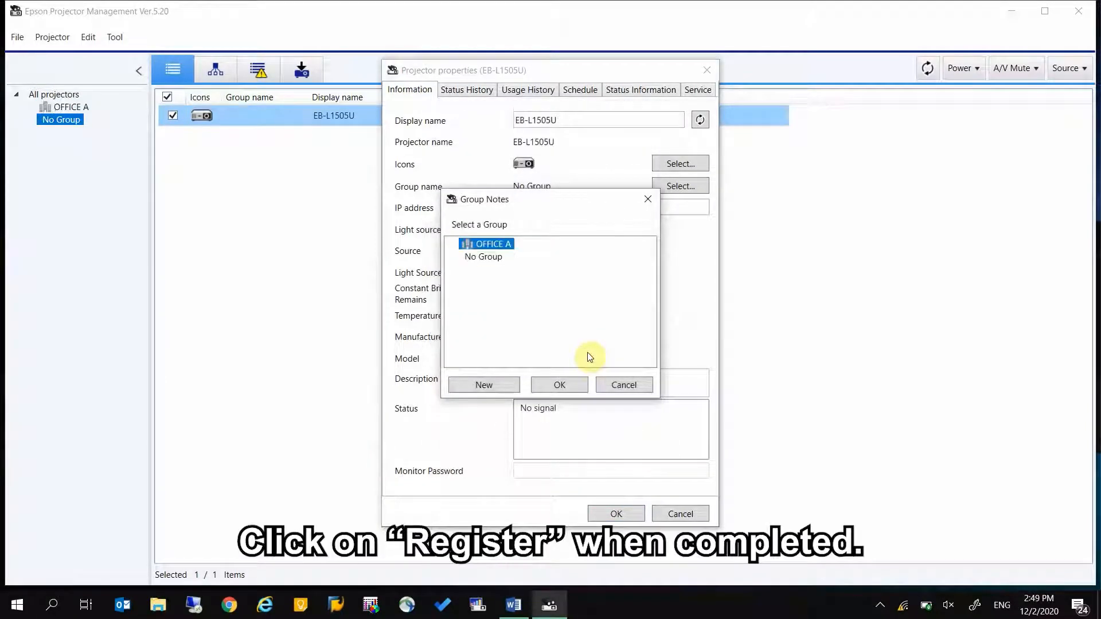
click(564, 388)
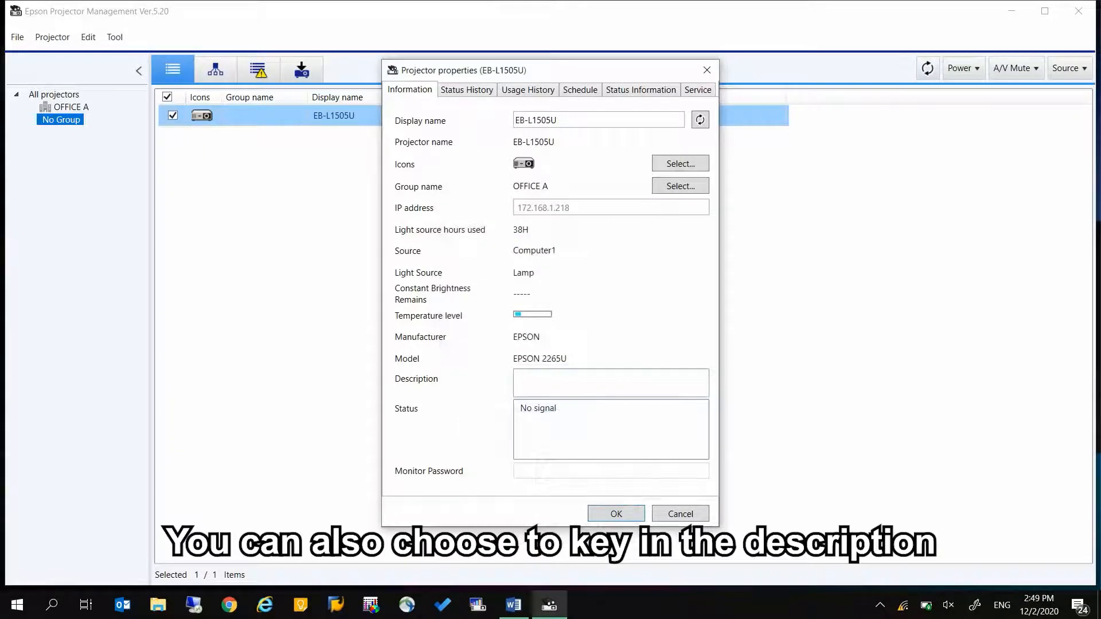
Enter the description 'THIS IS IN BUILDING A CONFERENCE' and save the projector properties.
text(THIS IS IN BUILDING A)
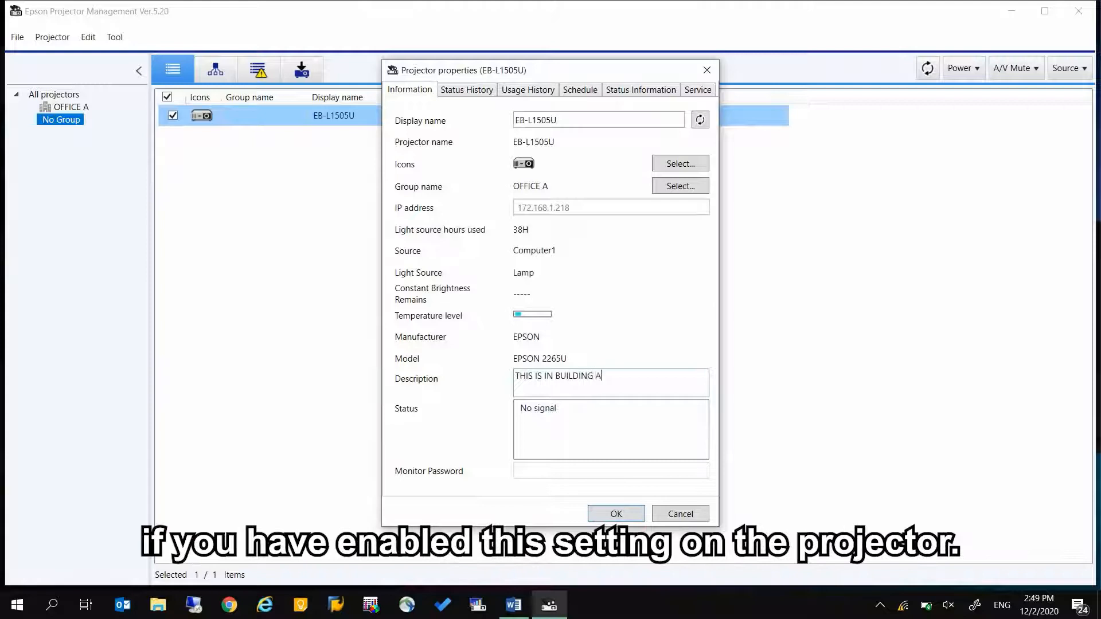
text( CONFEREN)
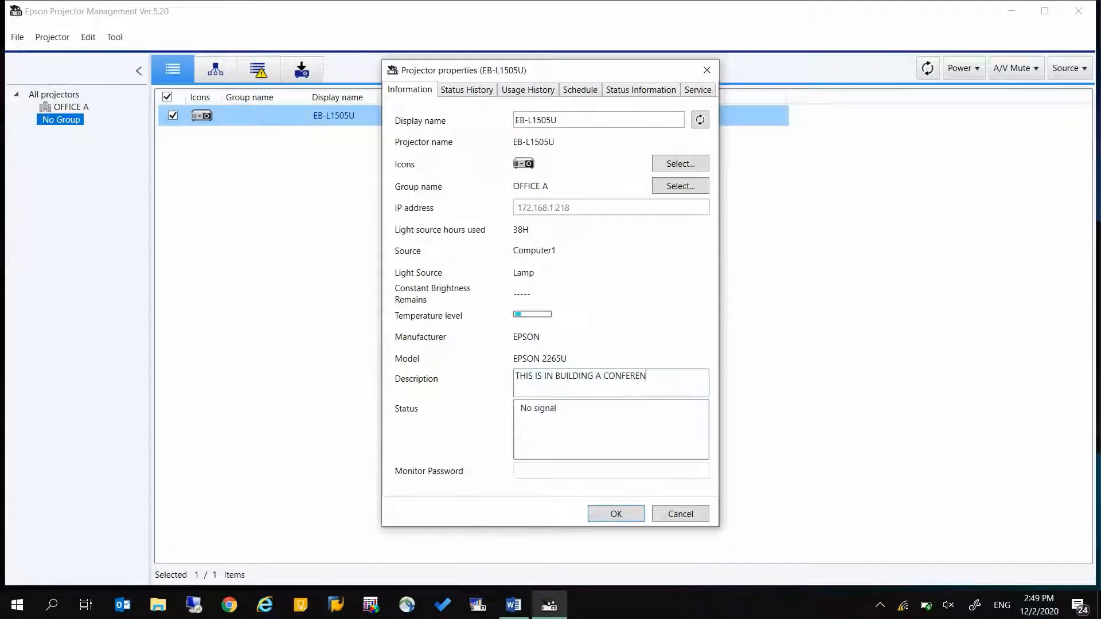
text(CE ROOM)
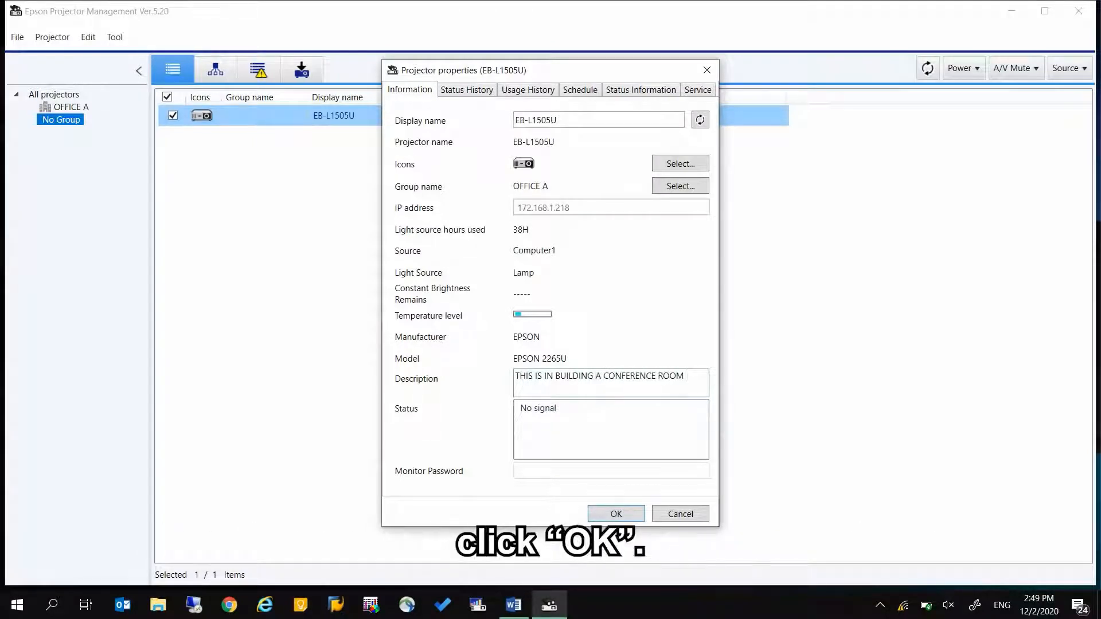
click(634, 511)
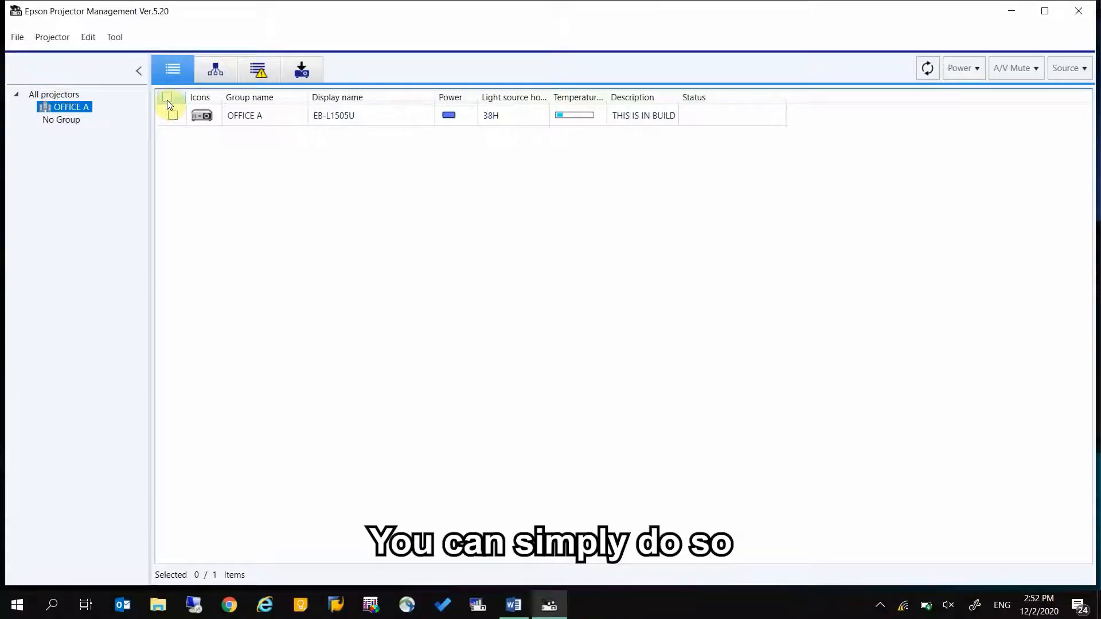
Select all projectors and review Environment setup's Mail settings: SMTP smtp.epson.com, port 25, sender address.
click(167, 98)
click(122, 39)
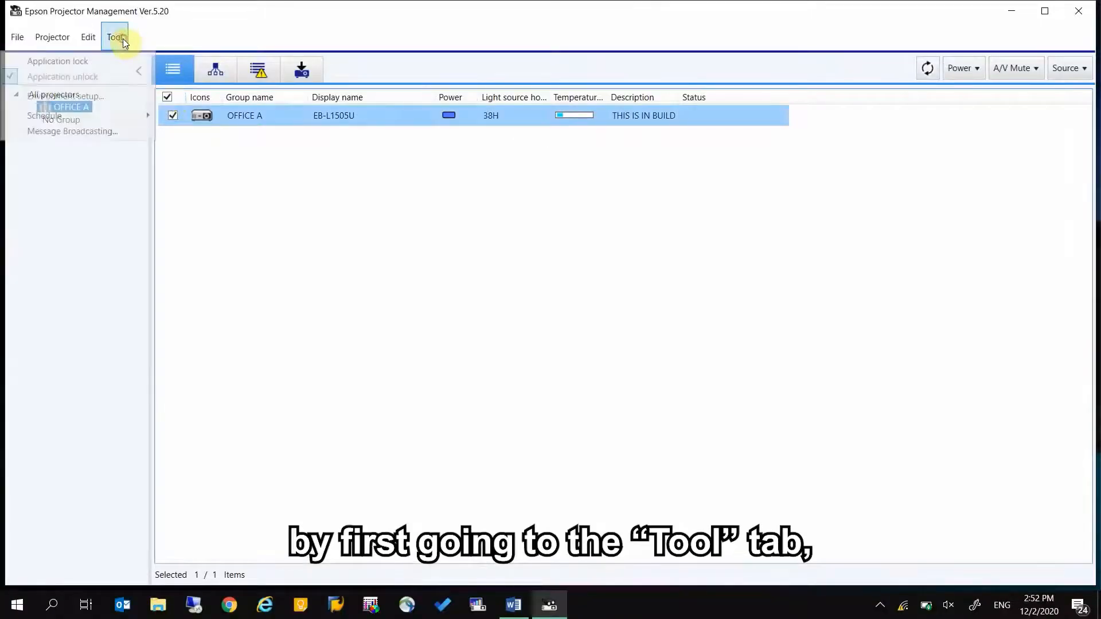
click(112, 95)
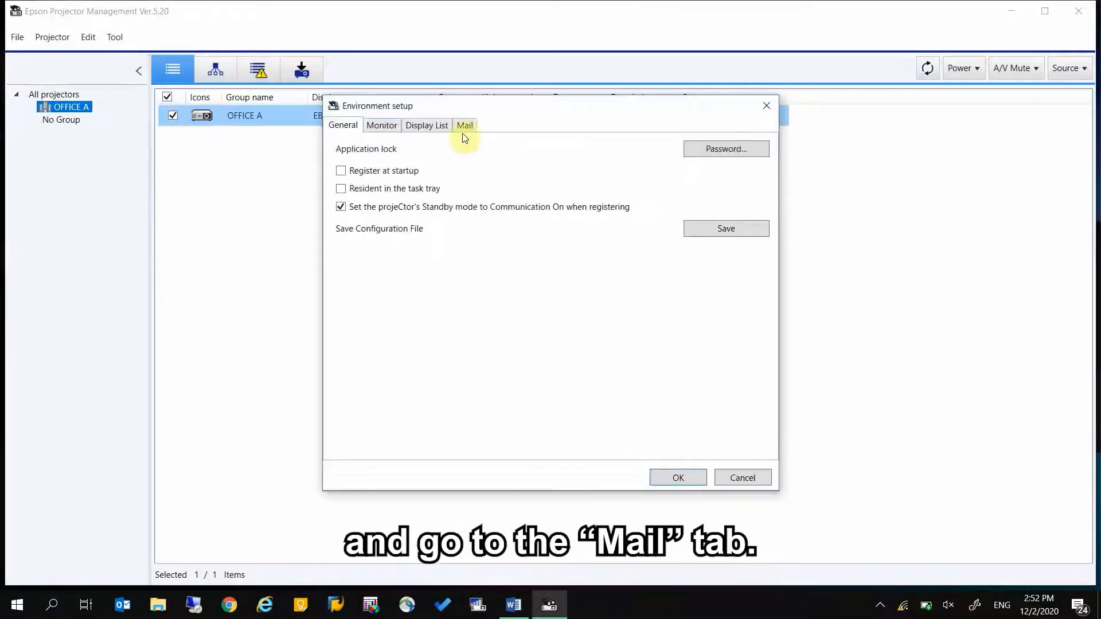
click(464, 126)
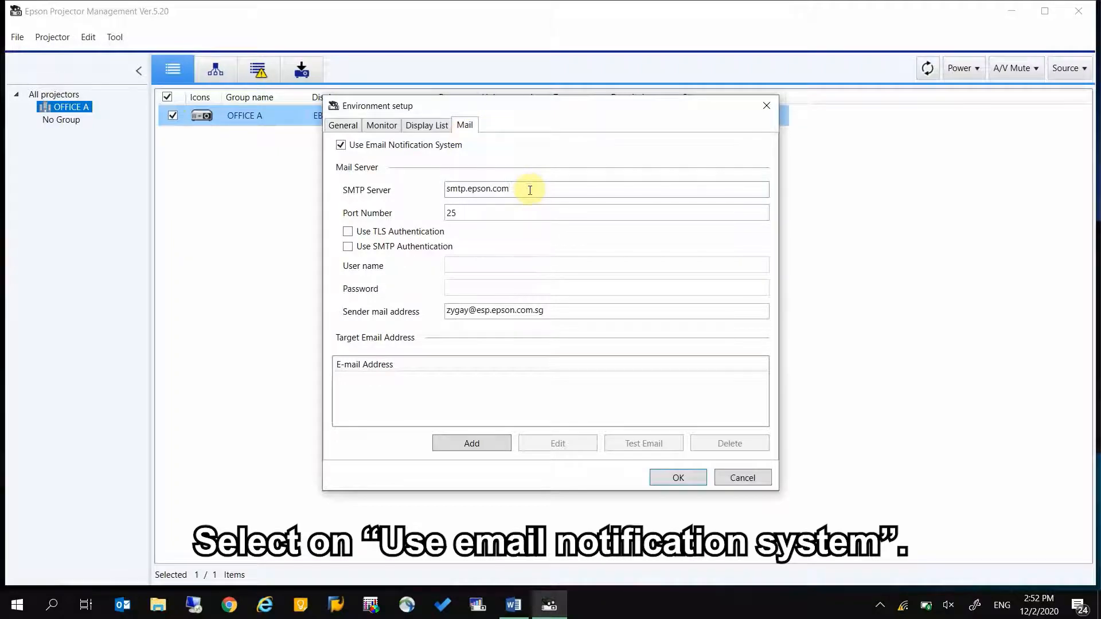
click(520, 211)
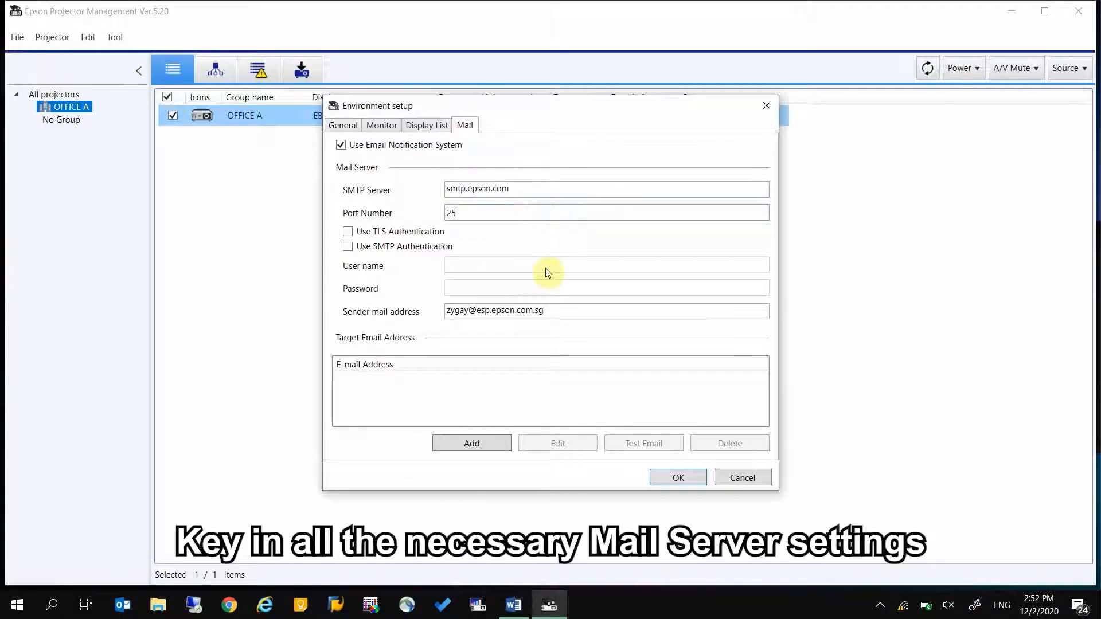
click(553, 317)
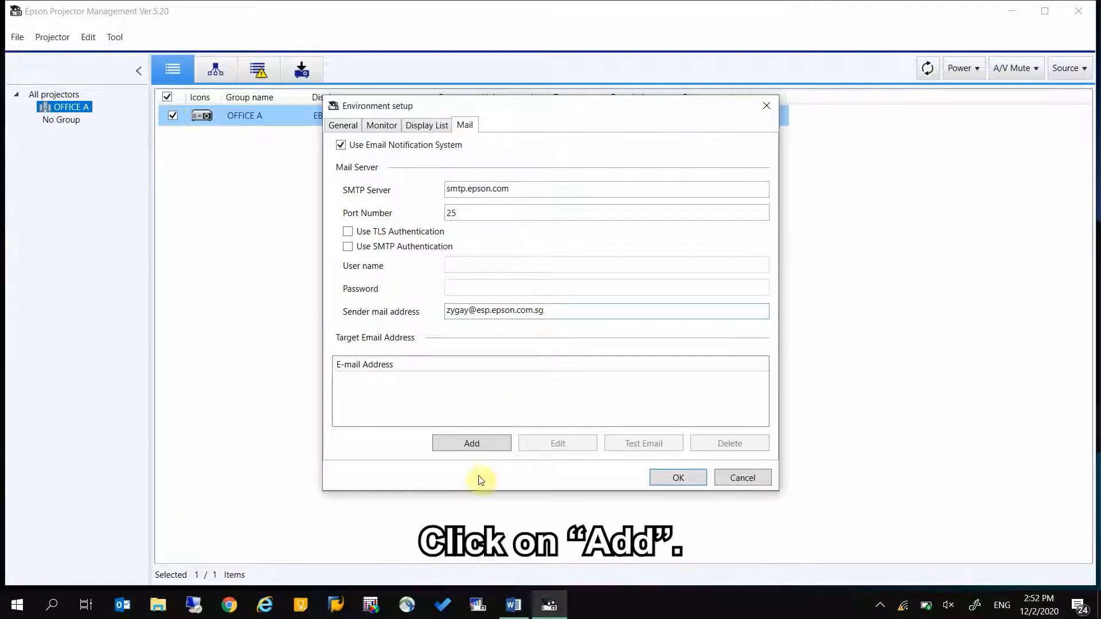
Add a target recipient e-mail address, excluding the Warning Temp and Others alerts.
click(494, 447)
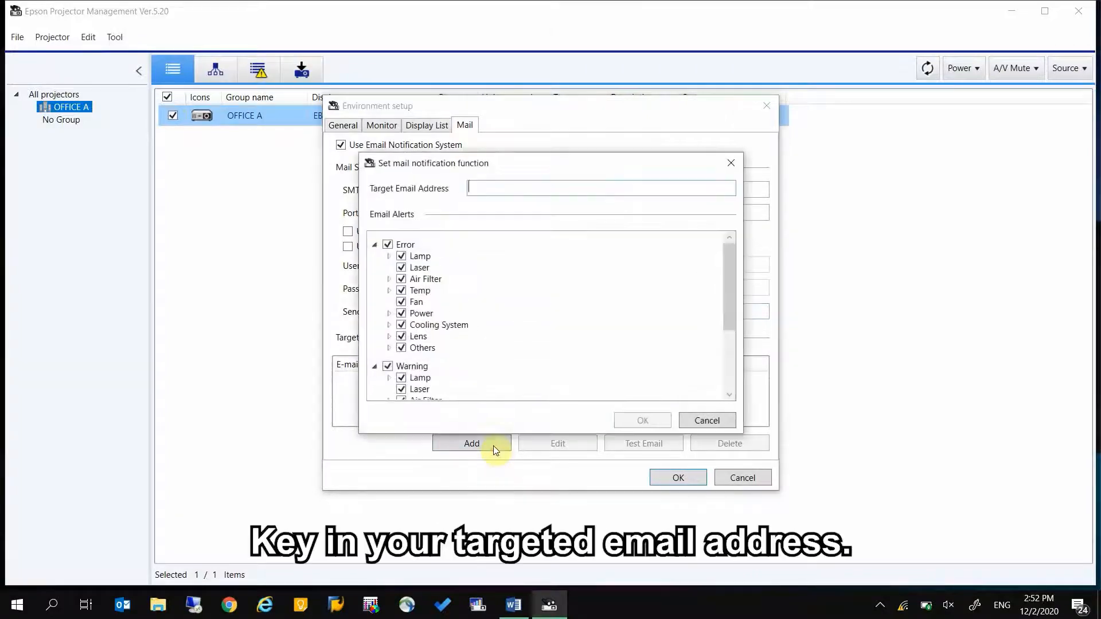
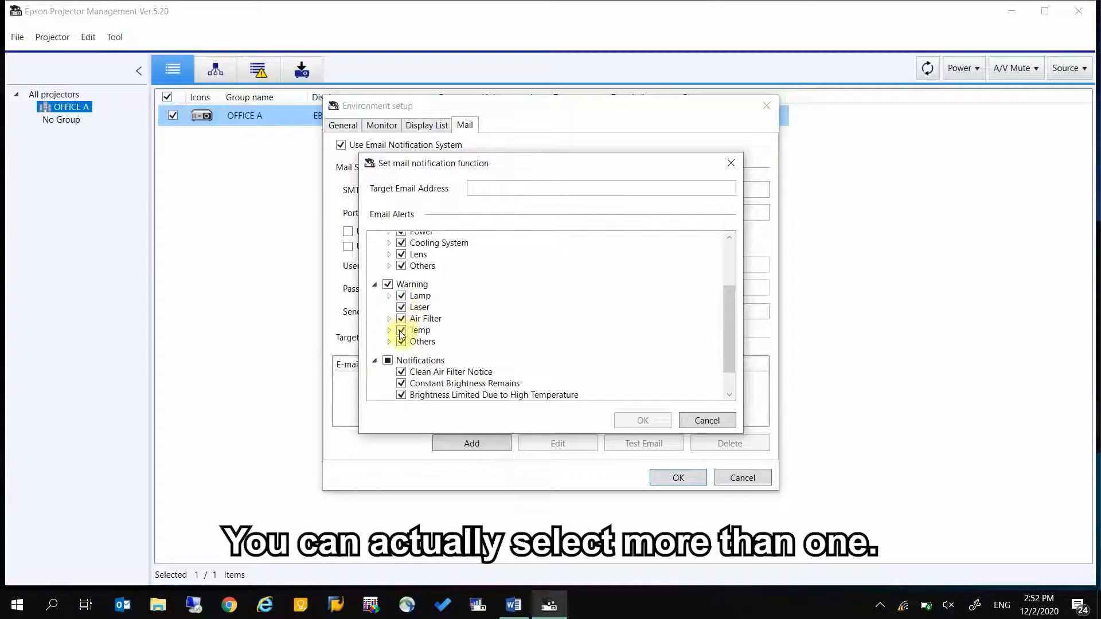
click(401, 331)
click(401, 342)
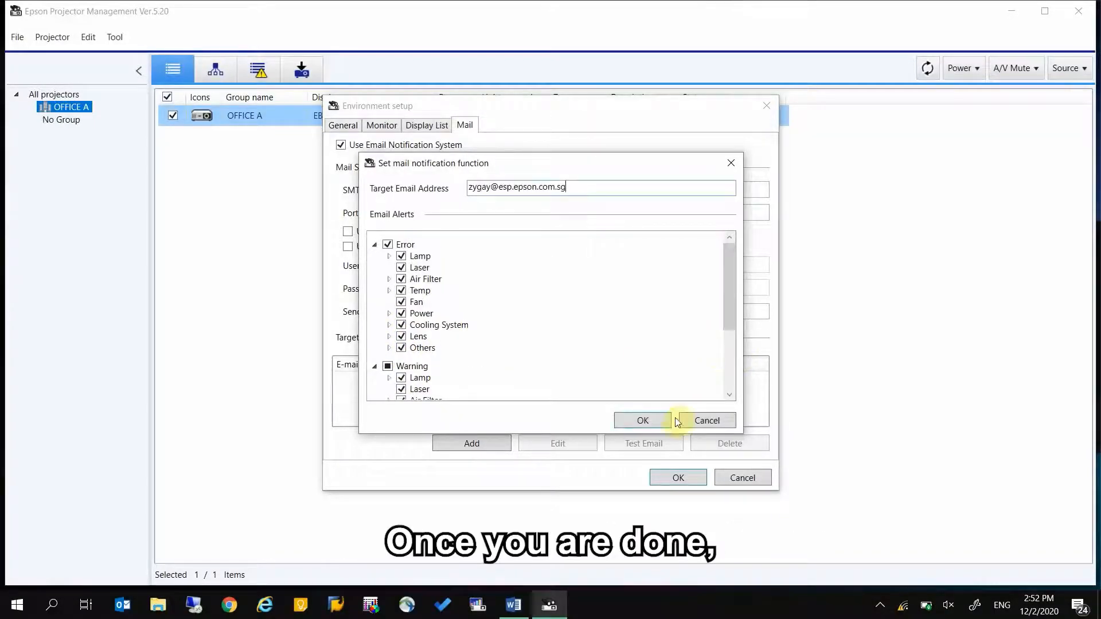
click(666, 419)
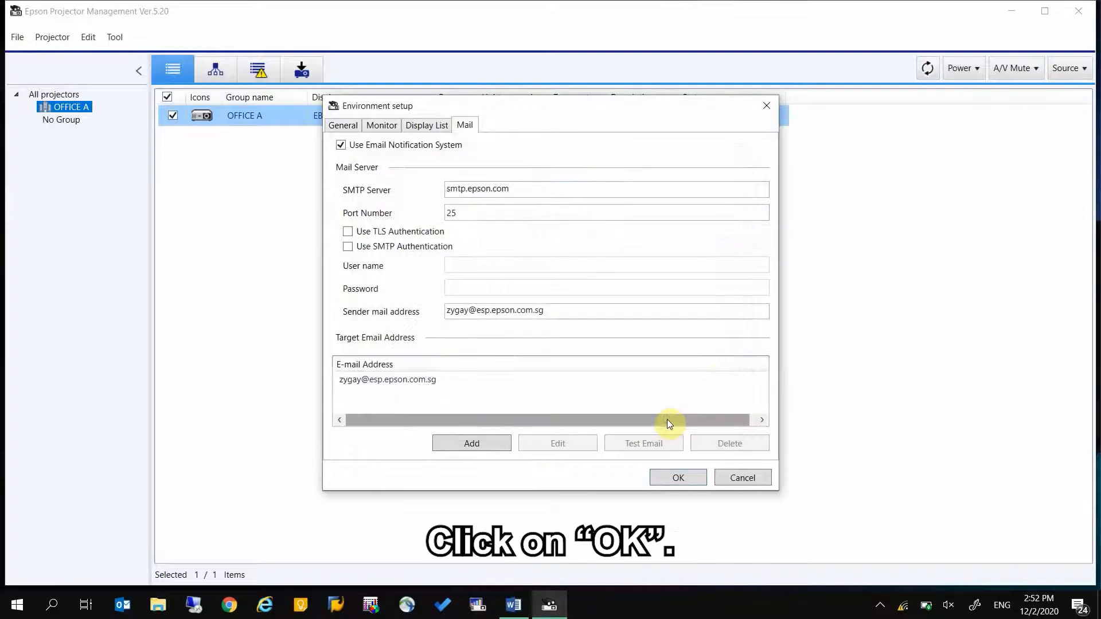
Select the new target address and save the mail settings, closing Environment setup.
click(473, 382)
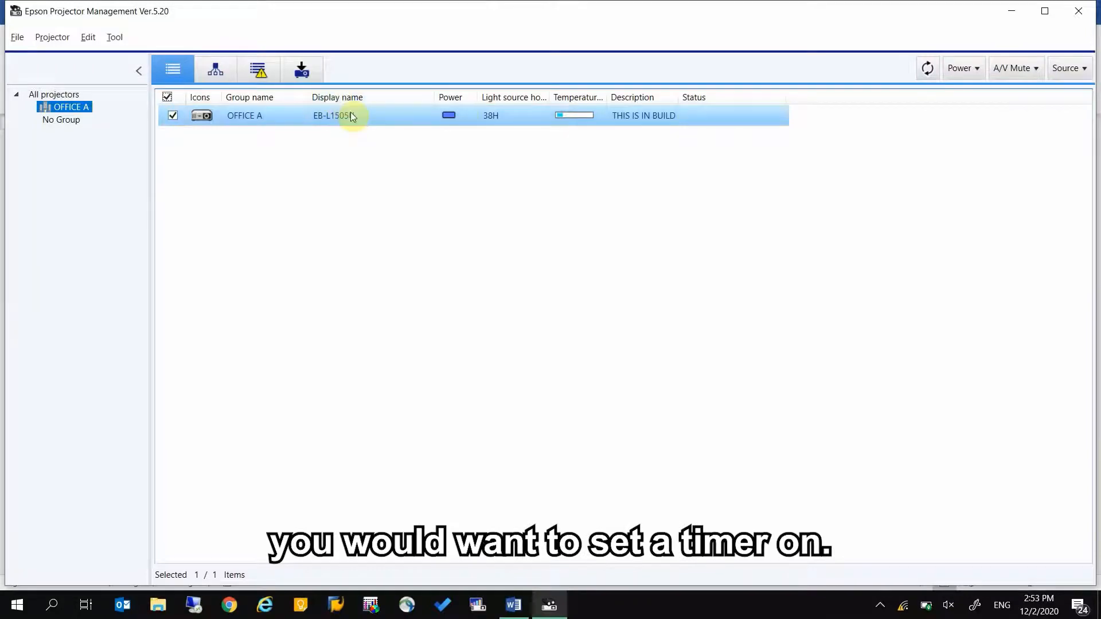
In the EB-L1505U's Schedule tab, pick 13 February 2020 and start a new schedule.
right_click(382, 115)
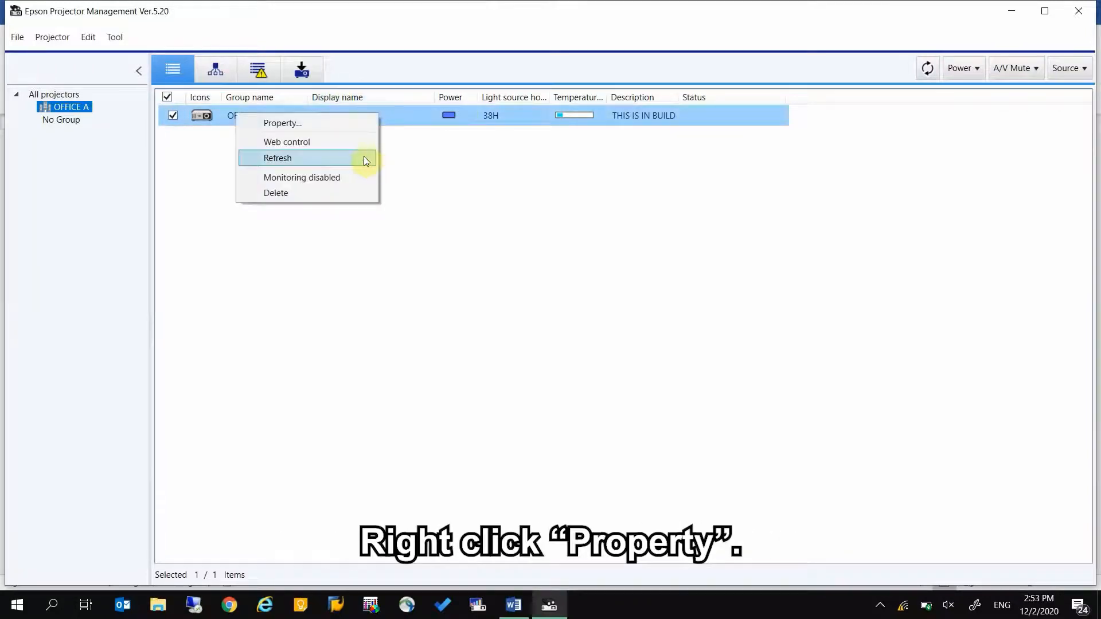
click(364, 124)
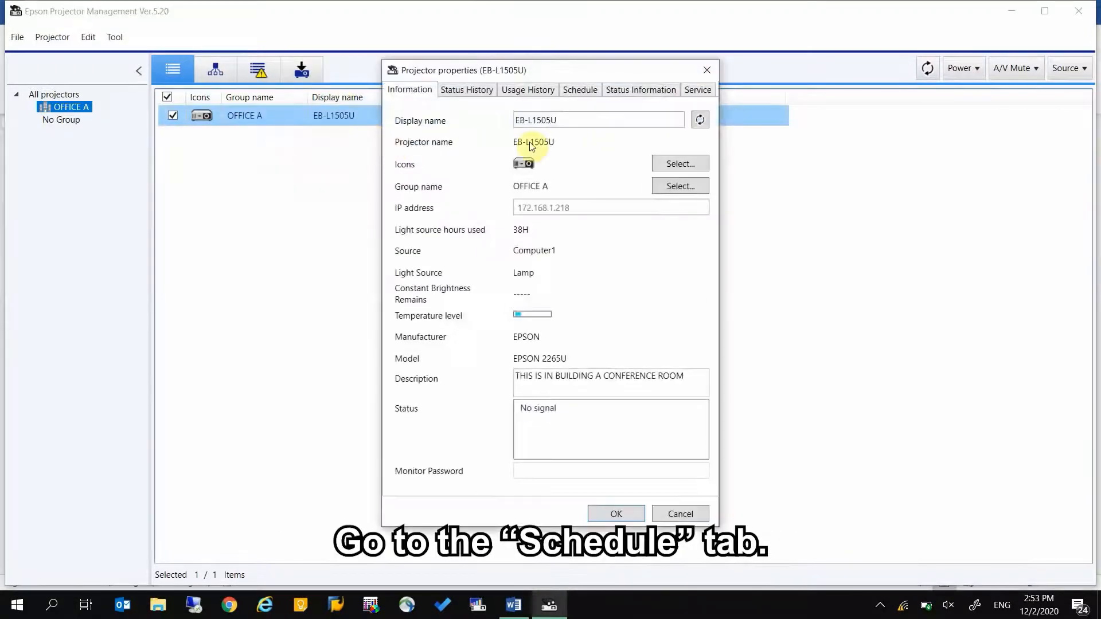
click(580, 89)
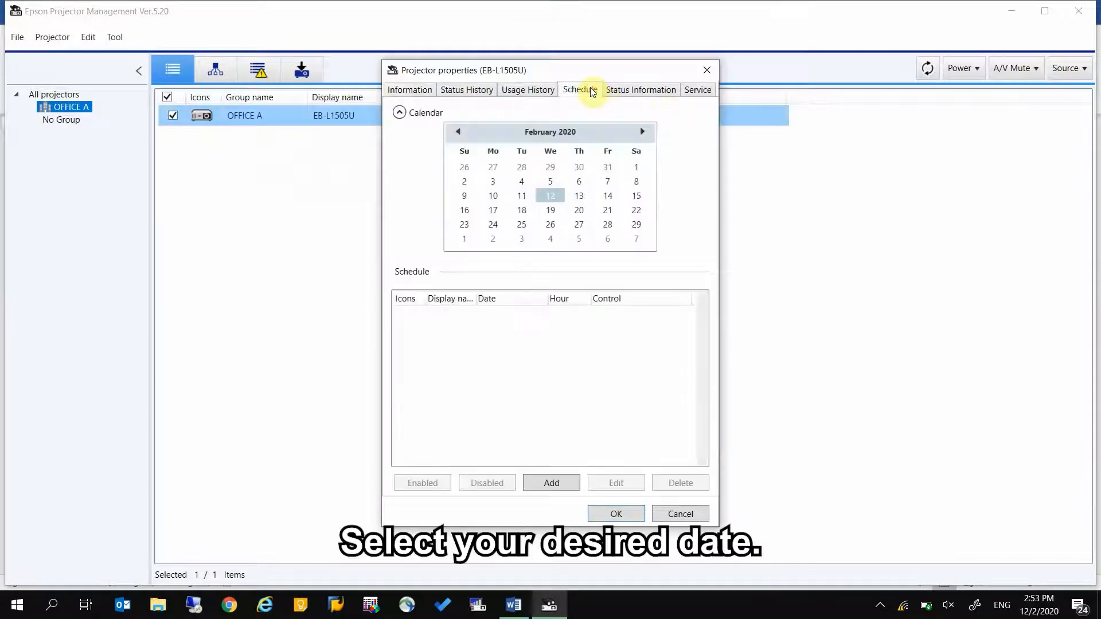
click(580, 196)
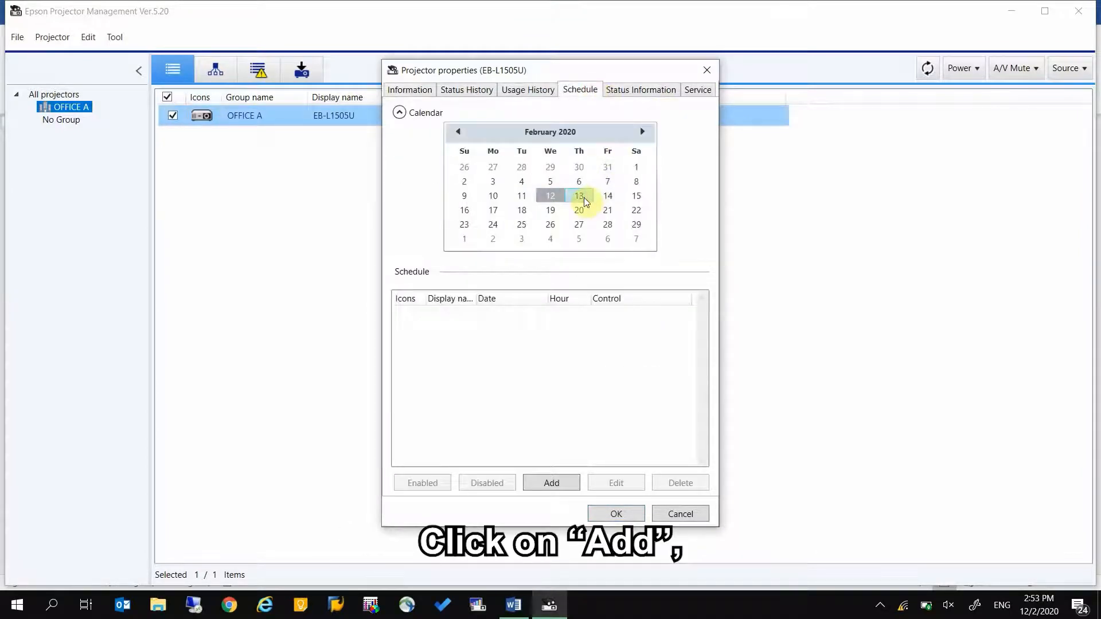
click(557, 484)
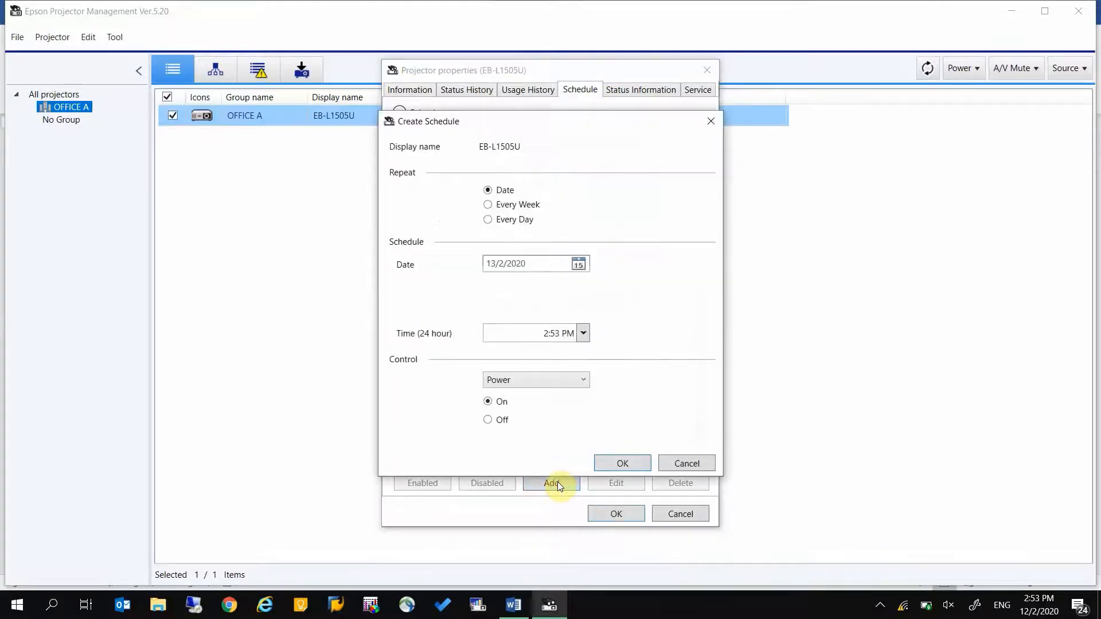
Make the schedule repeat weekly, Monday to Thursday, ending 28 February 2020.
click(522, 206)
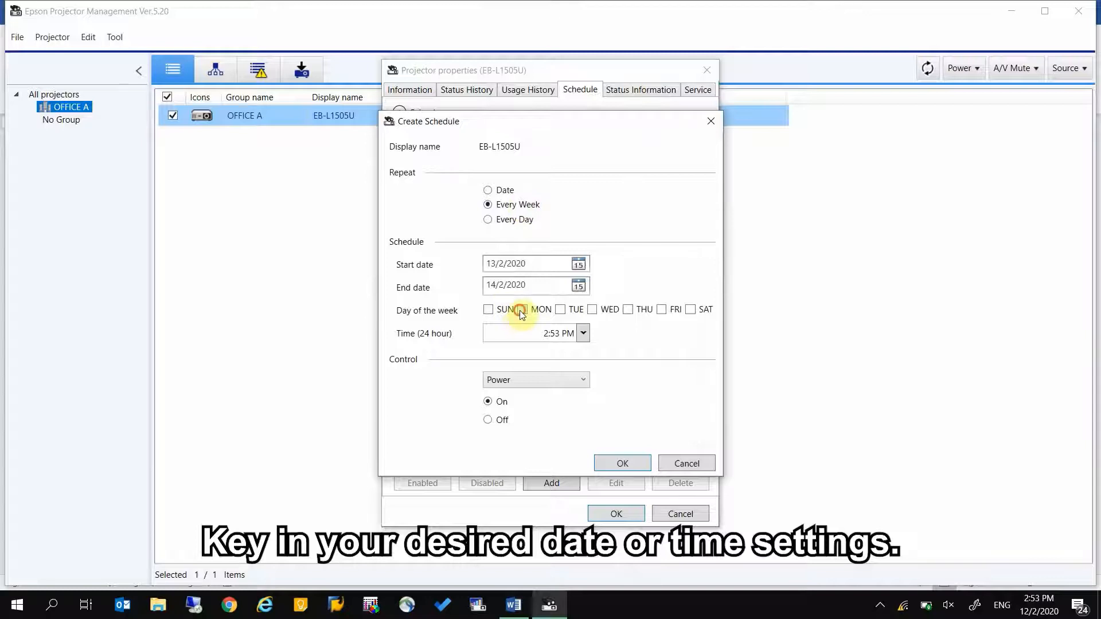
click(561, 310)
click(592, 310)
click(629, 310)
click(578, 286)
click(531, 381)
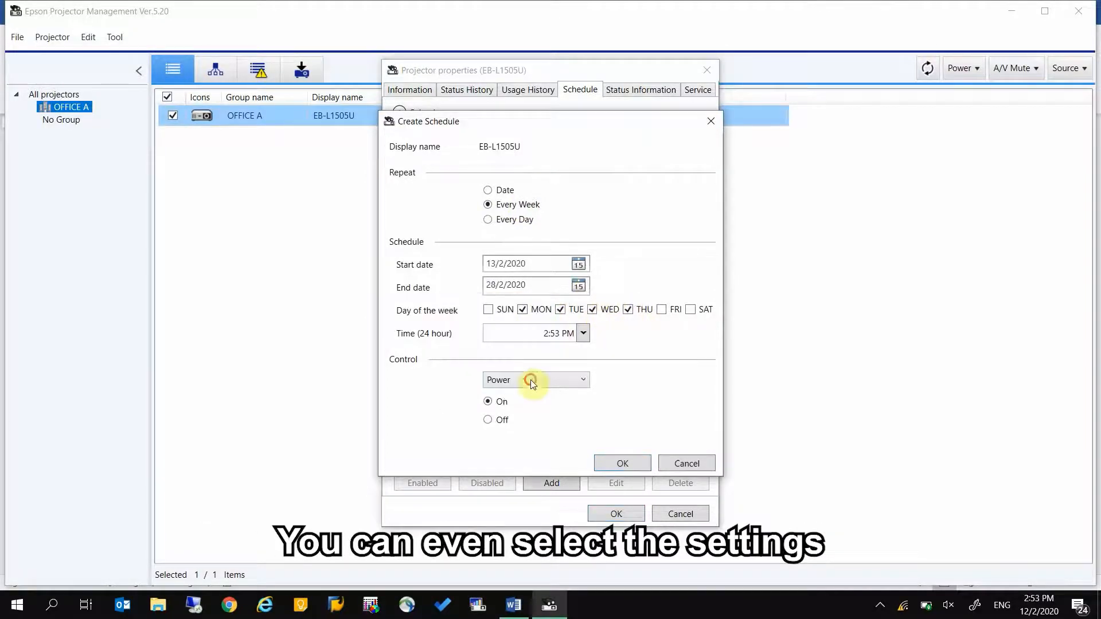
Set the schedule time to 2:30 PM with a Power Off action and save it.
click(587, 333)
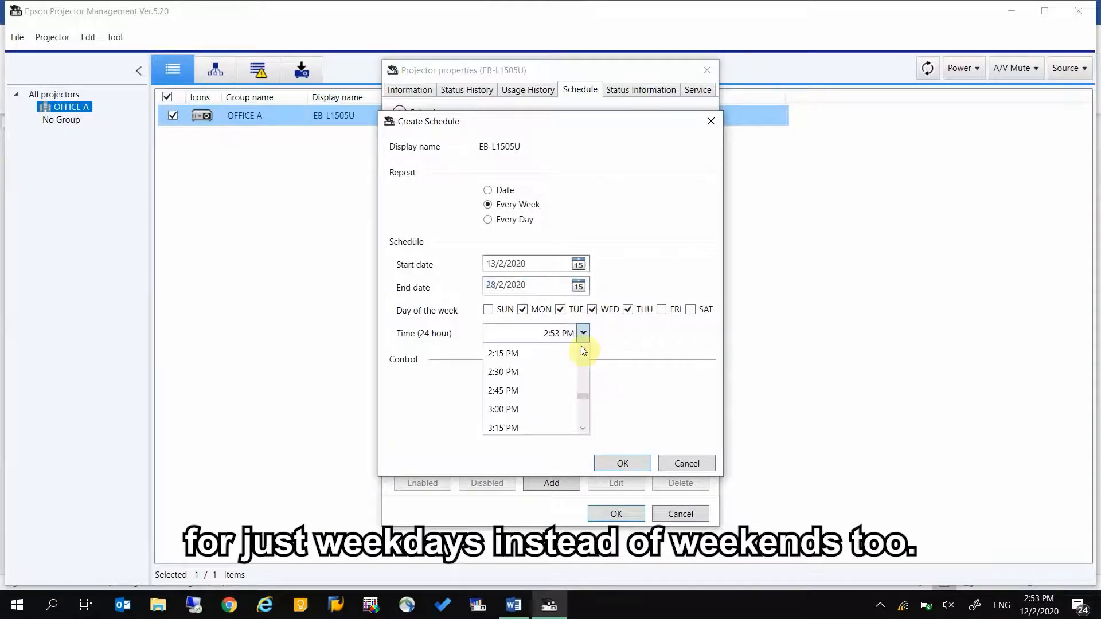
click(558, 373)
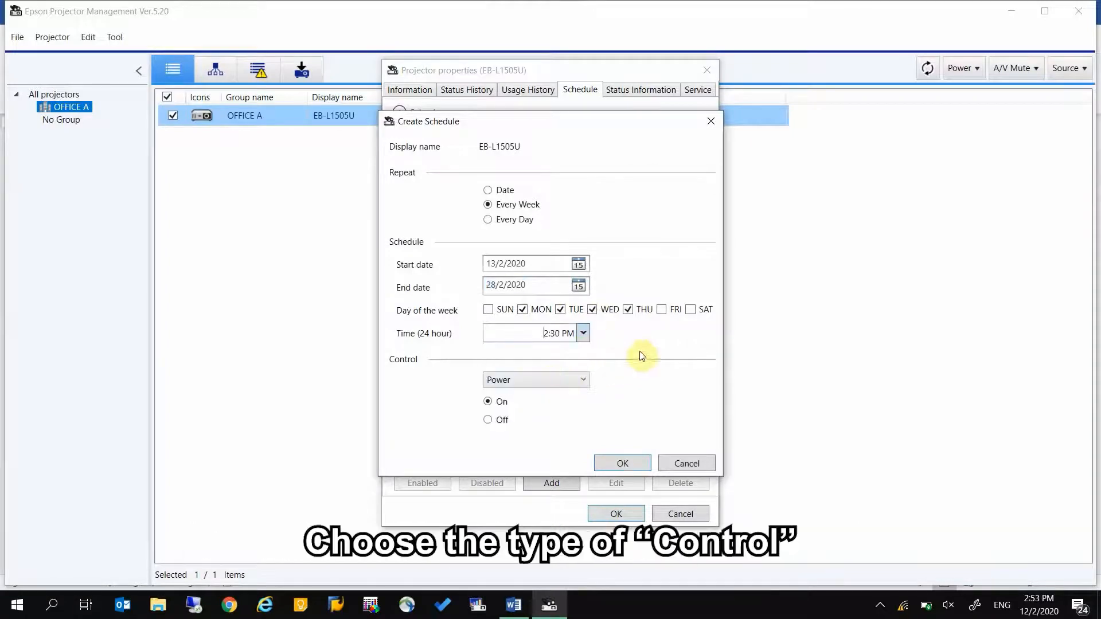
click(580, 381)
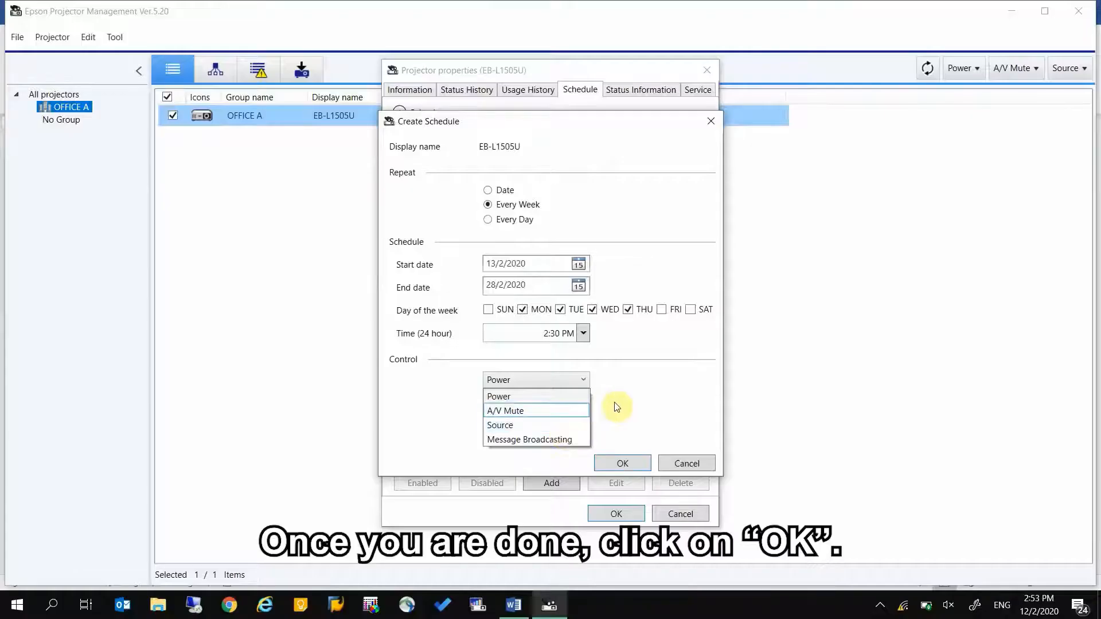
click(631, 405)
click(488, 421)
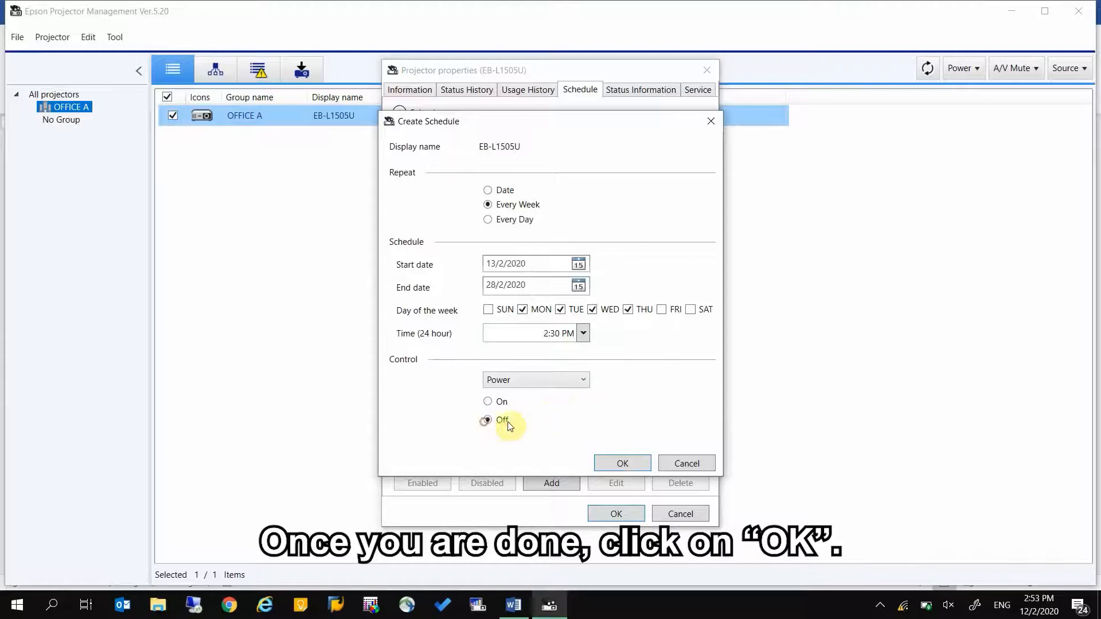
click(618, 463)
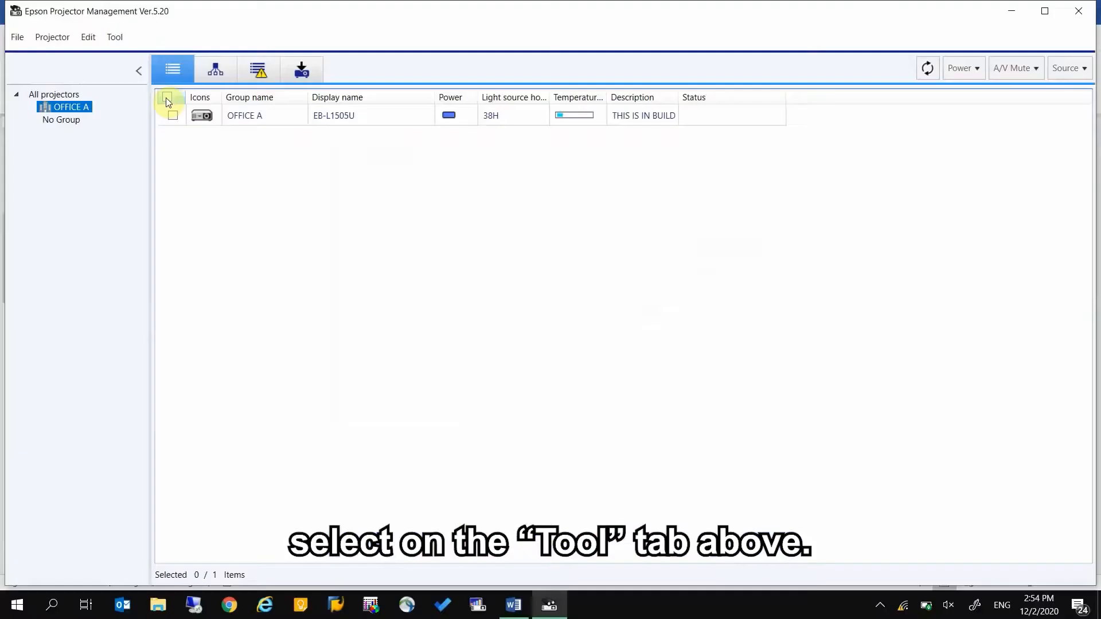
Select the OFFICE A projector, EB-L1505U, in the projector list.
click(167, 98)
Set up a Message Broadcasting message and browse the Pictures folder for an image file.
click(113, 44)
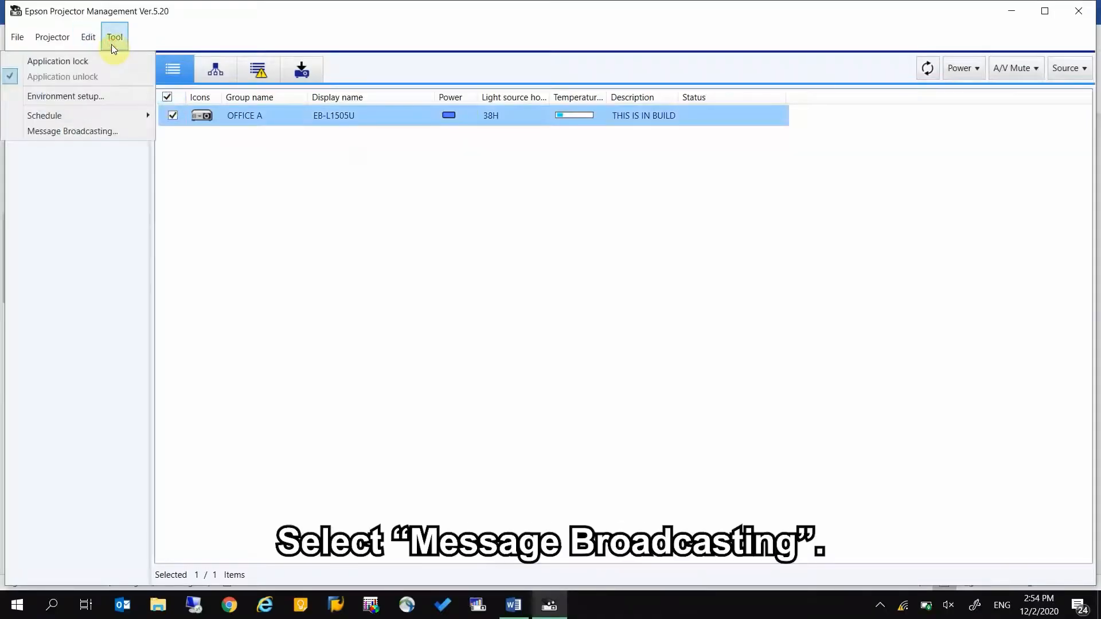
click(82, 129)
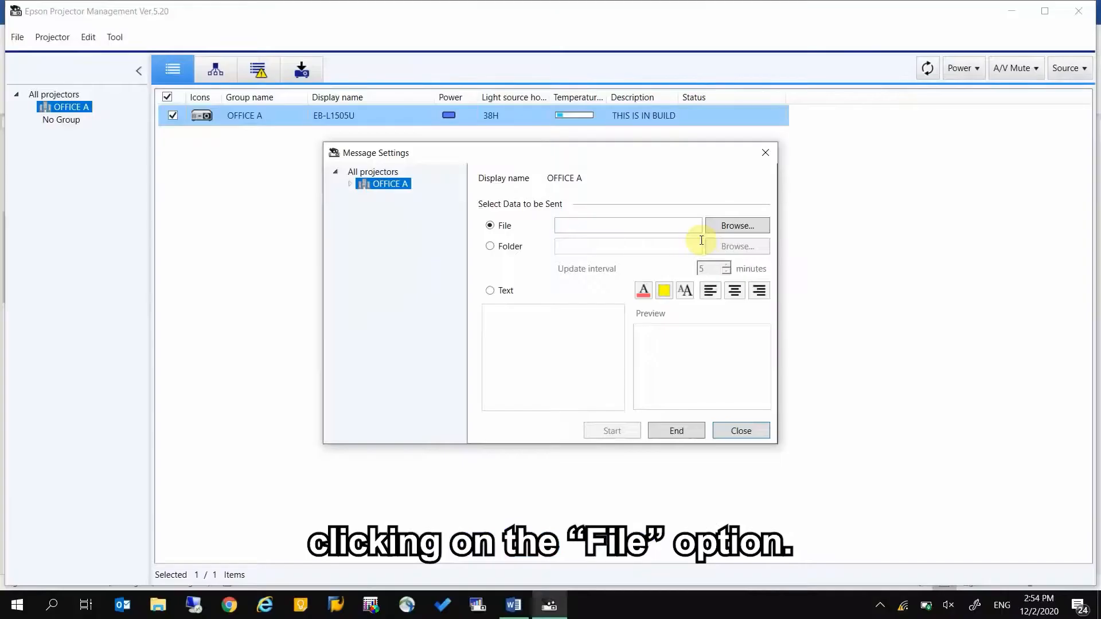
click(749, 229)
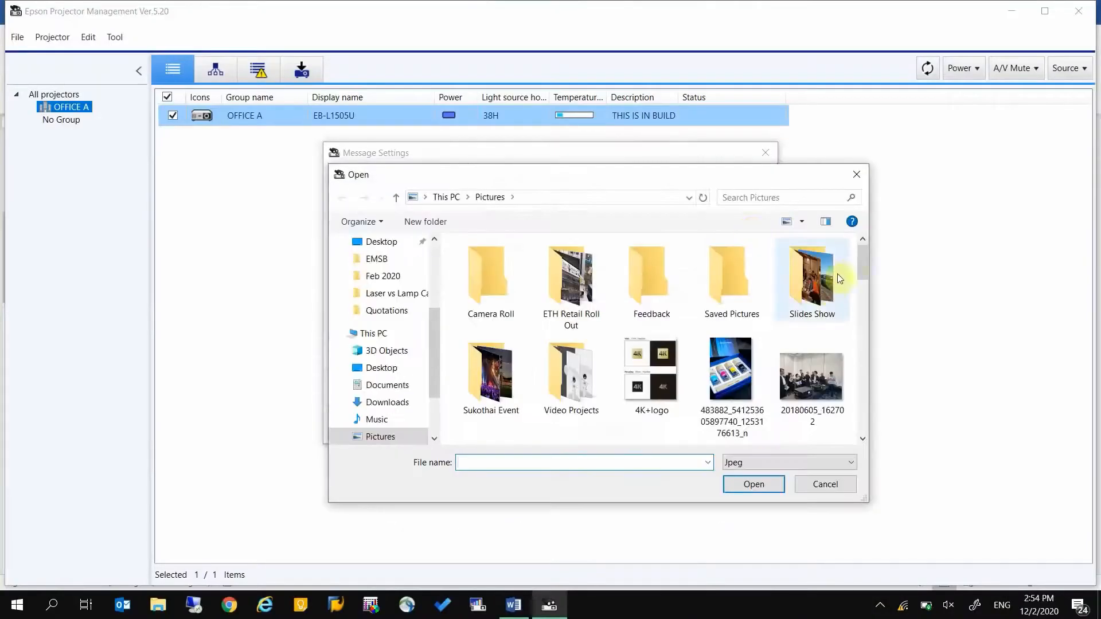
Choose edm.jpg from Pictures and start broadcasting it to OFFICE A.
drag(862, 266, 863, 358)
click(560, 297)
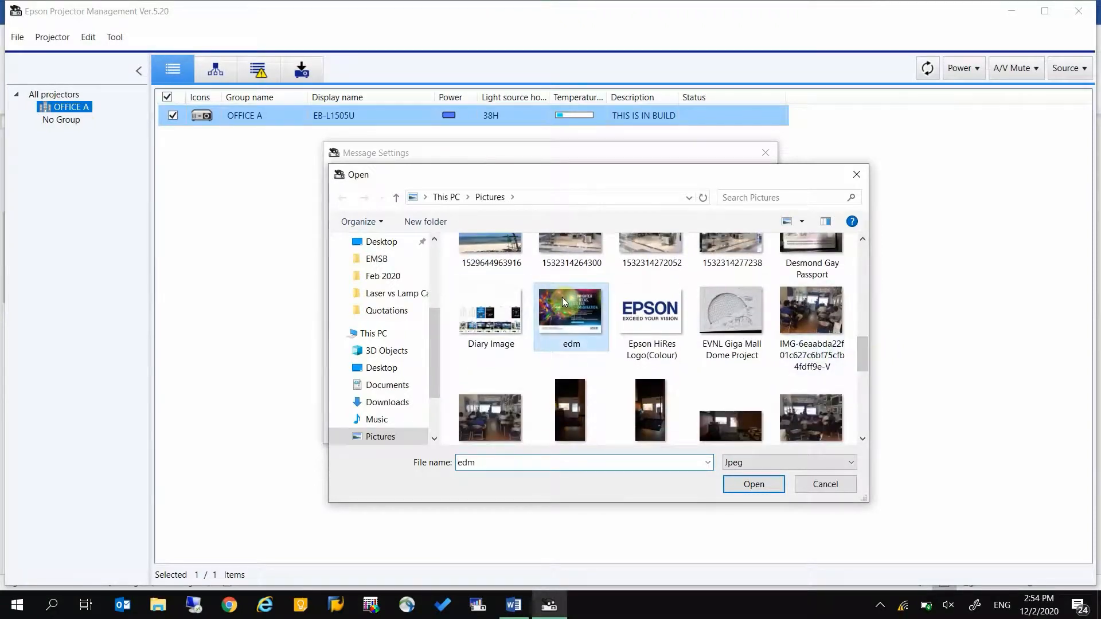
click(751, 483)
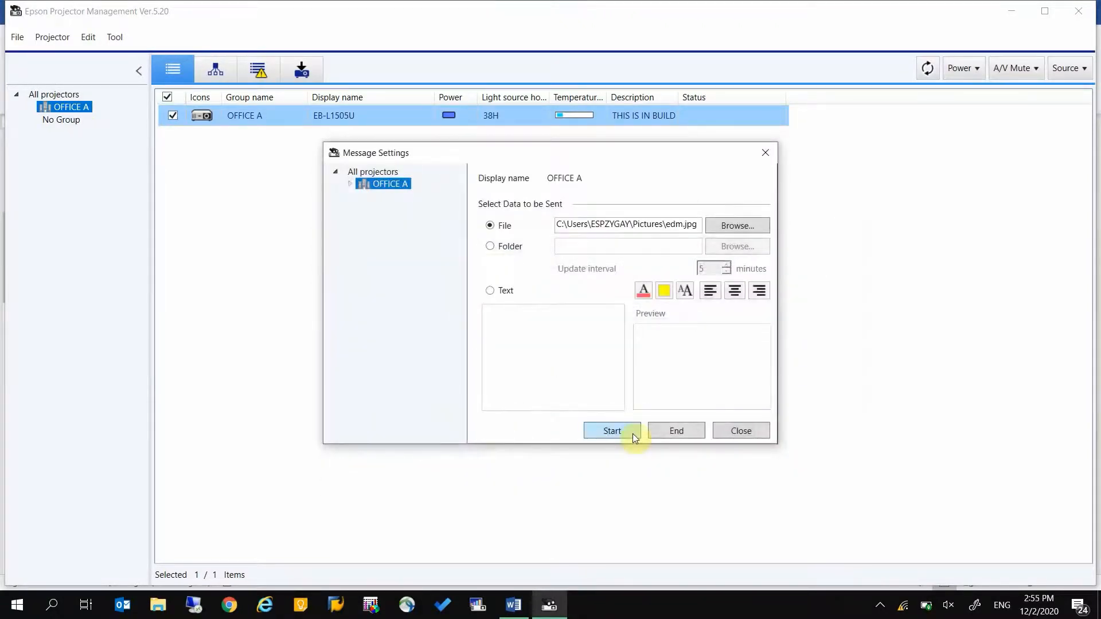
click(632, 434)
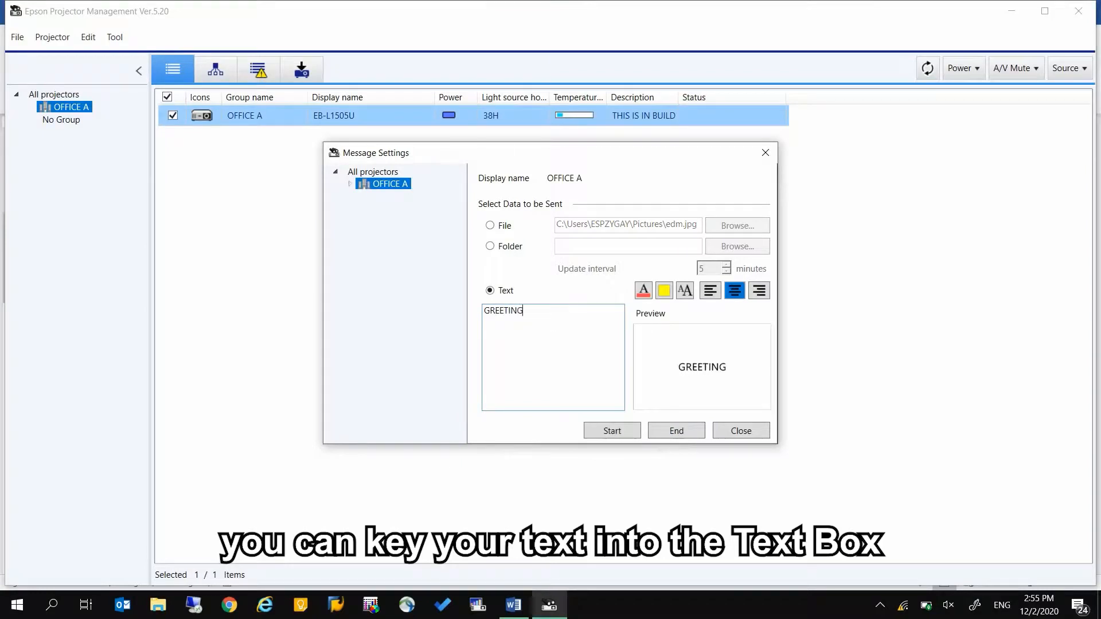
Make the message GREETINGS in large white text on black, then end the broadcast.
text(S)
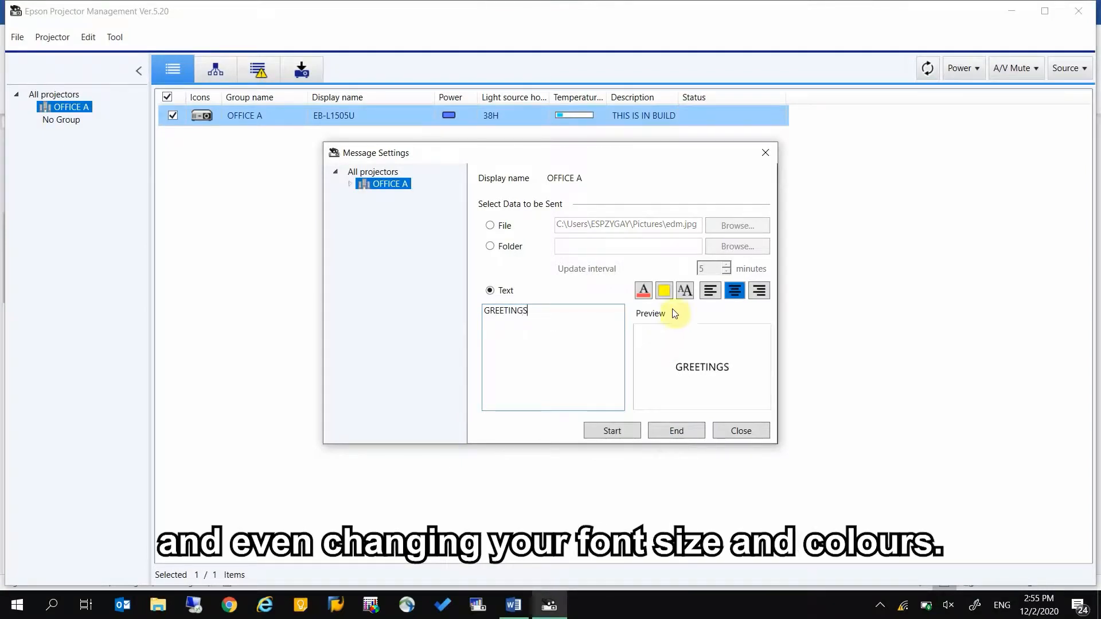
click(670, 292)
click(659, 398)
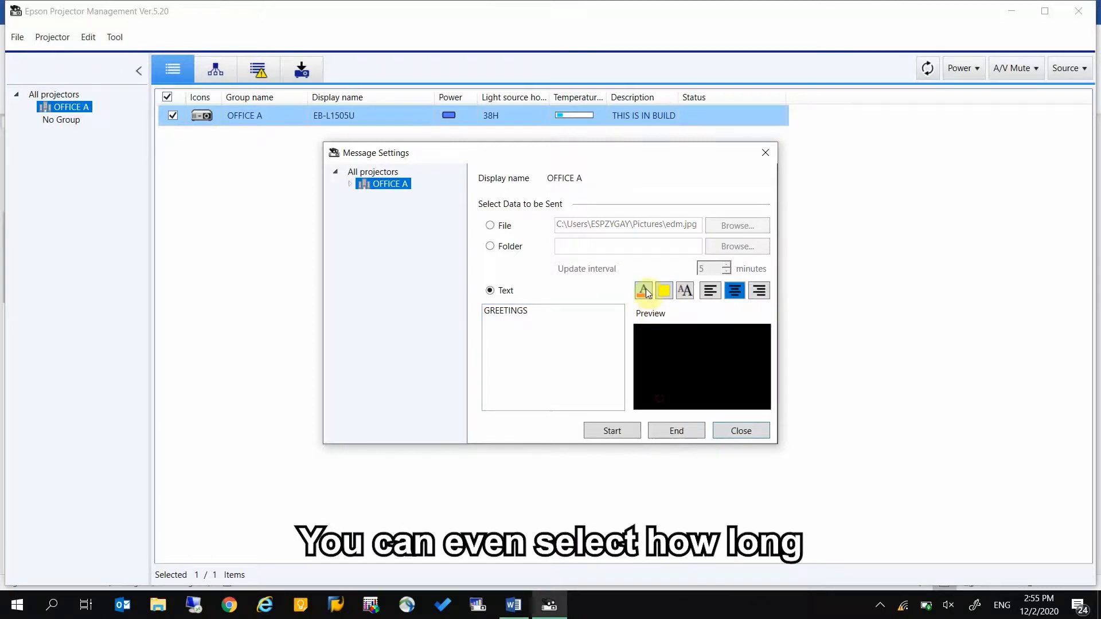
click(643, 291)
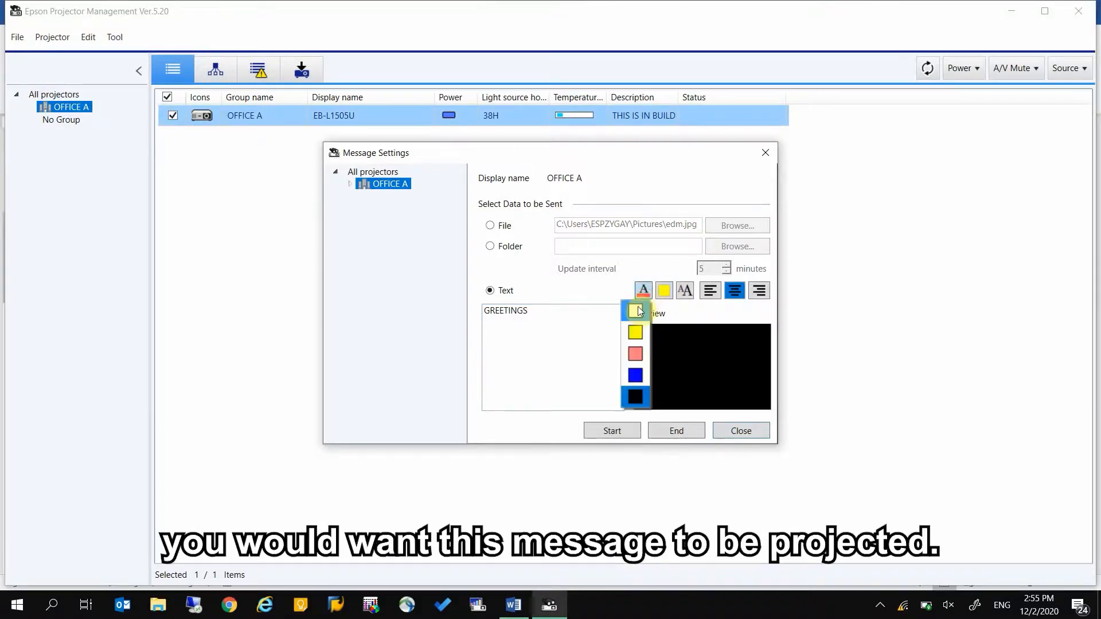
click(637, 312)
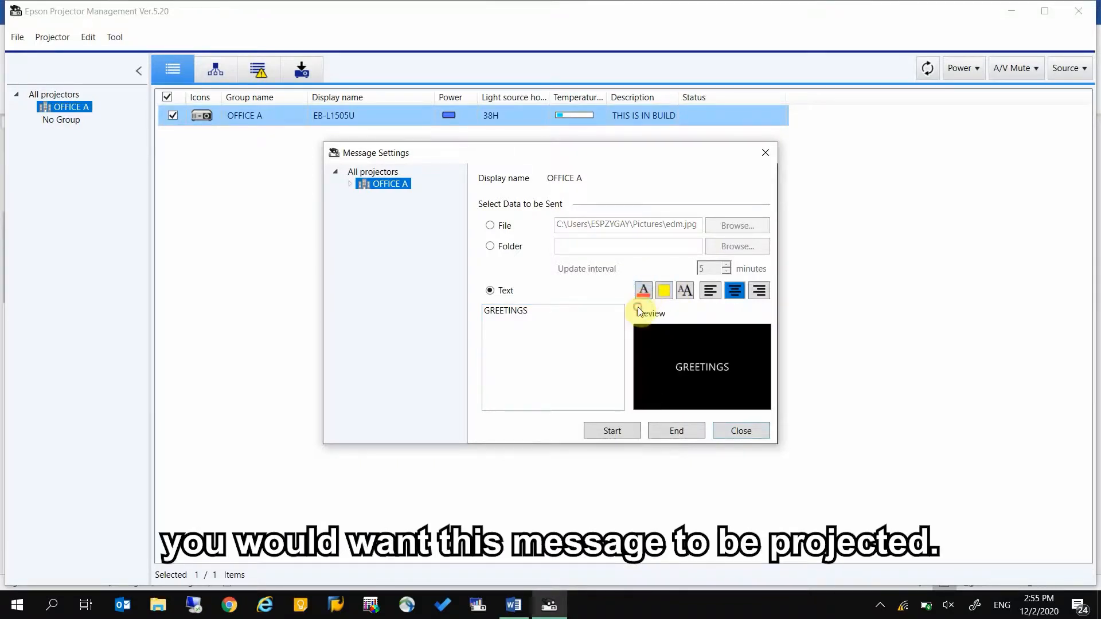
click(687, 293)
click(677, 375)
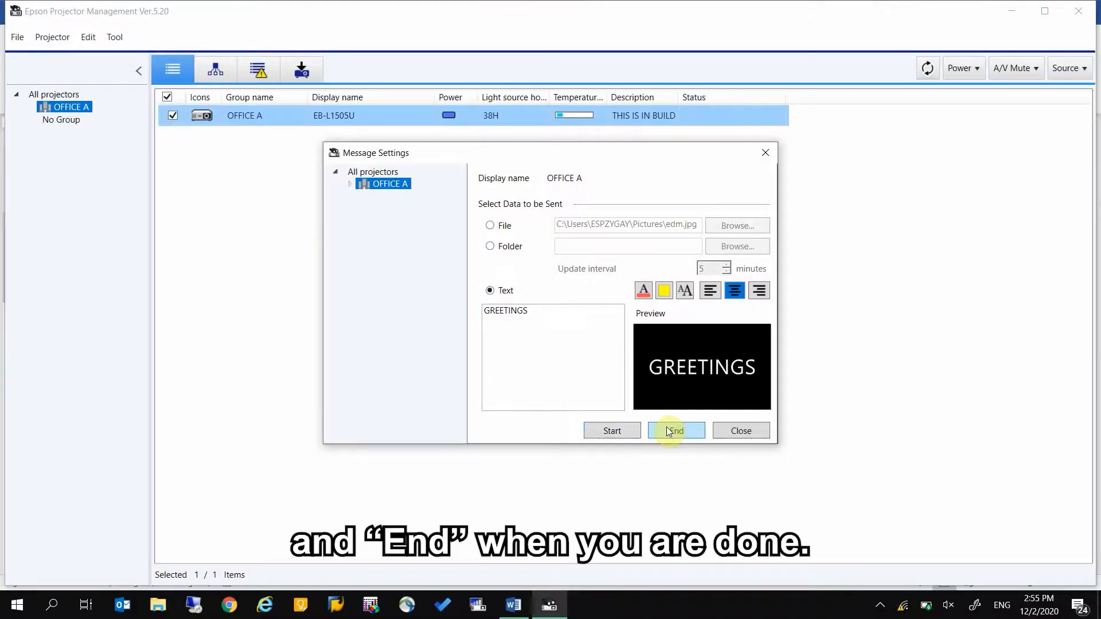
click(668, 432)
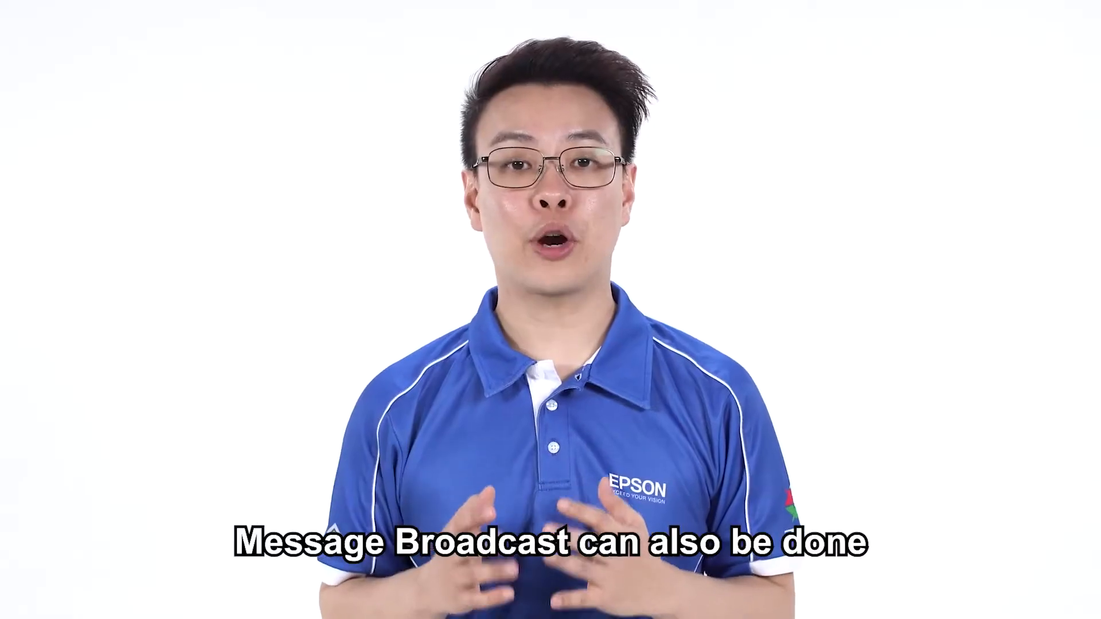